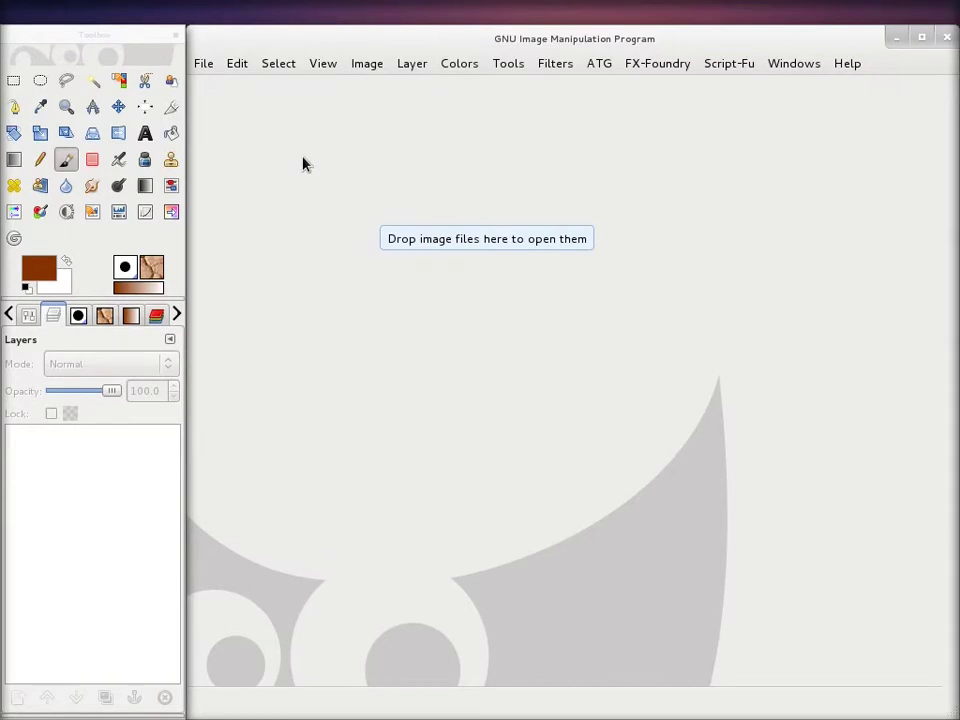
Step: Browse the File > Create > FX-Foundry Logos scripts to find Chrominium
click(201, 64)
mouse_move(228, 110)
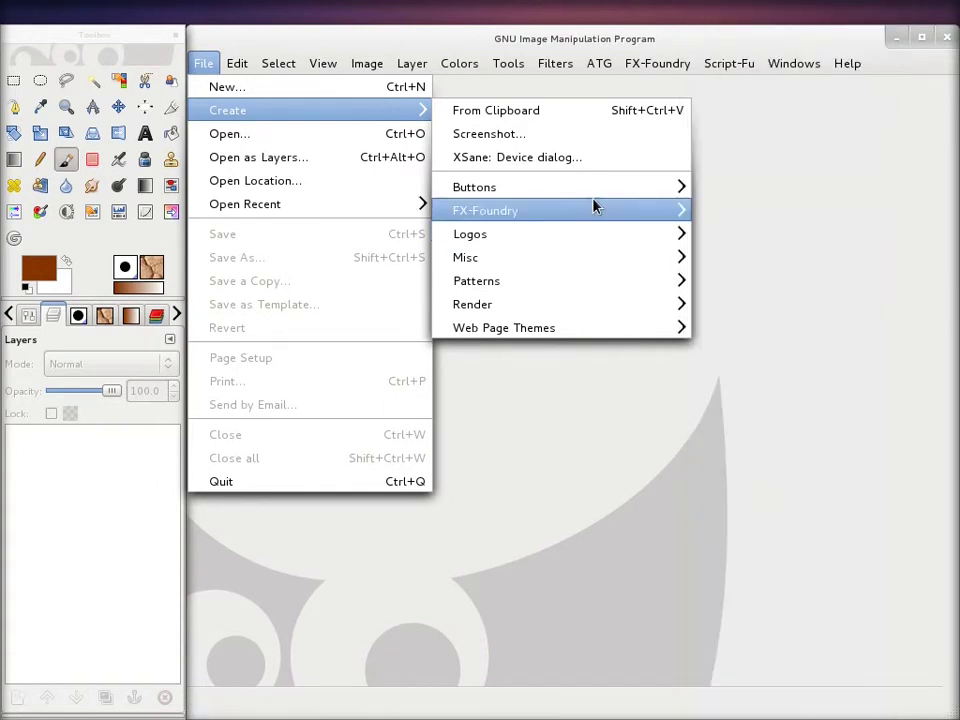
mouse_move(485, 210)
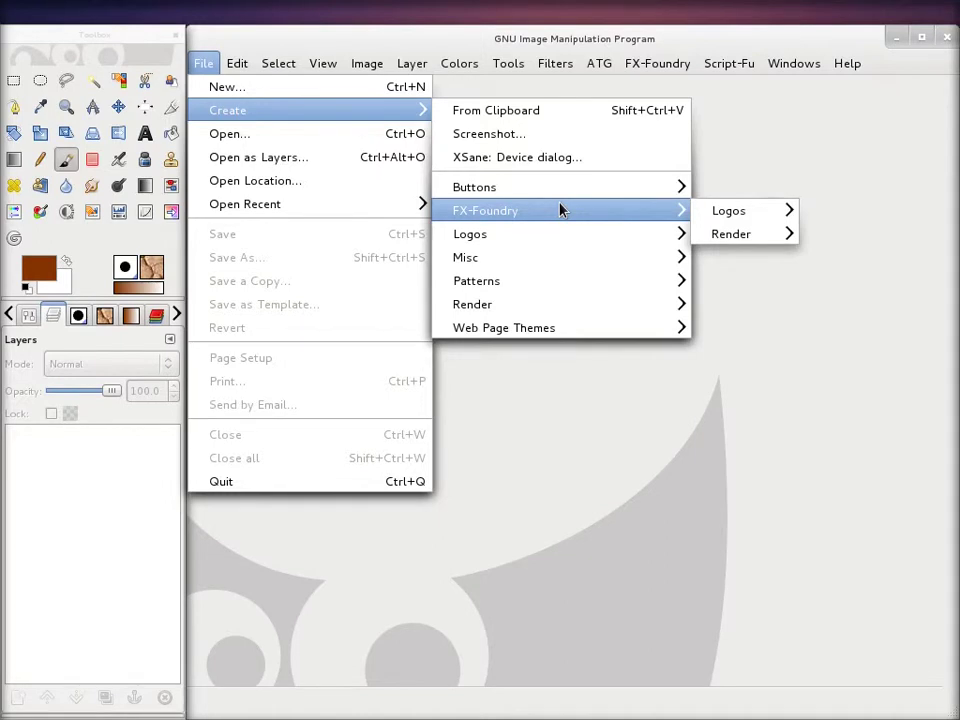
mouse_move(740, 210)
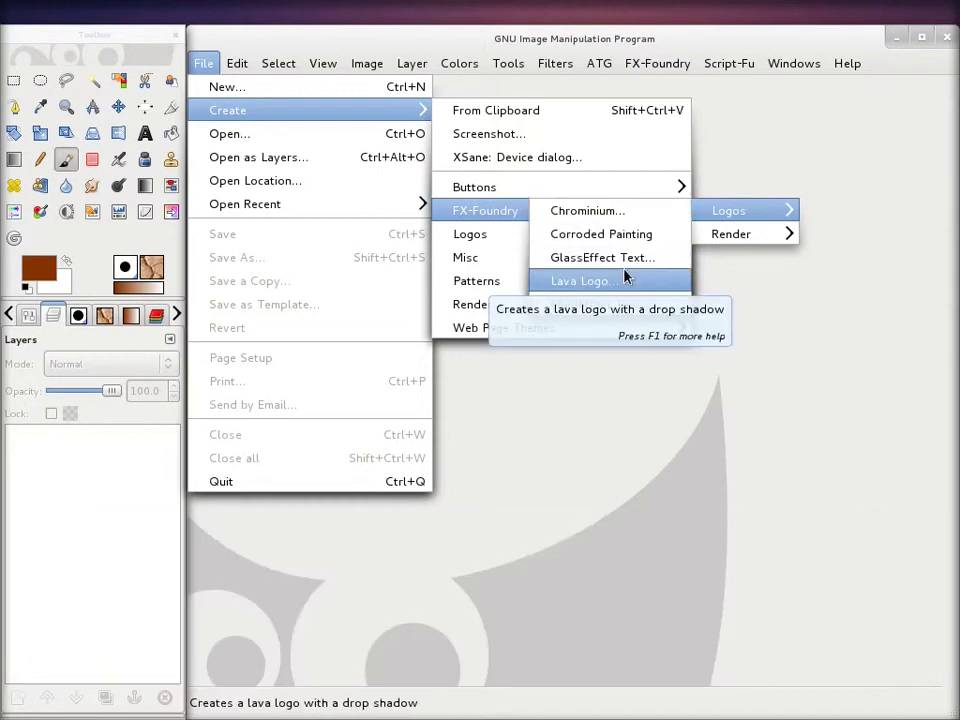
Step: Render a Chrominium chrome logo with its sample text replaced by 'Gimp'
click(602, 214)
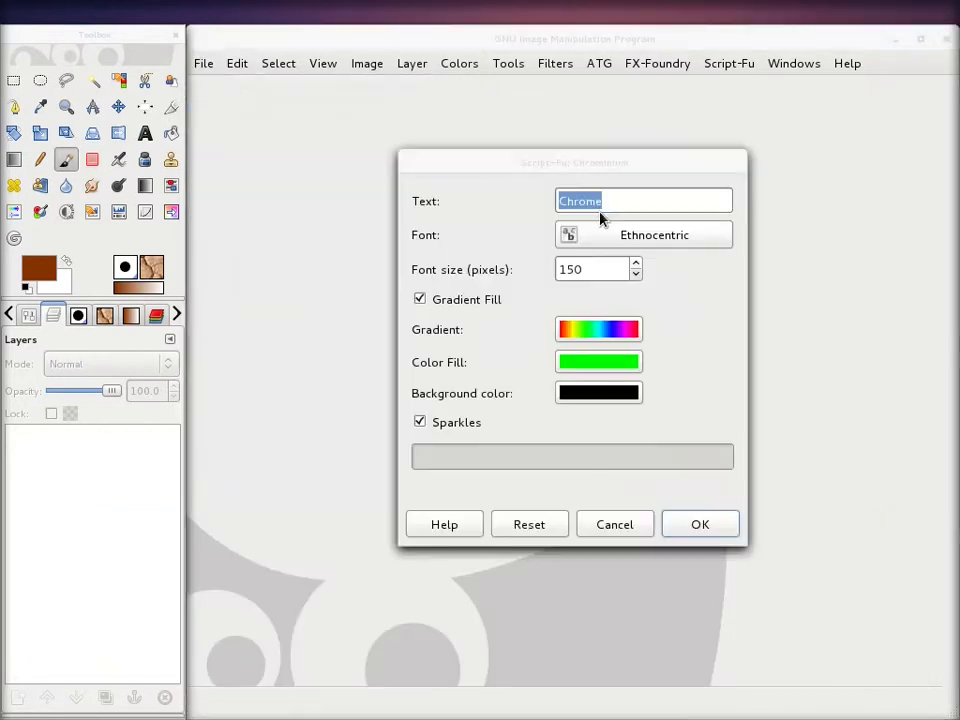
click(632, 199)
double_click(632, 199)
text(Gi)
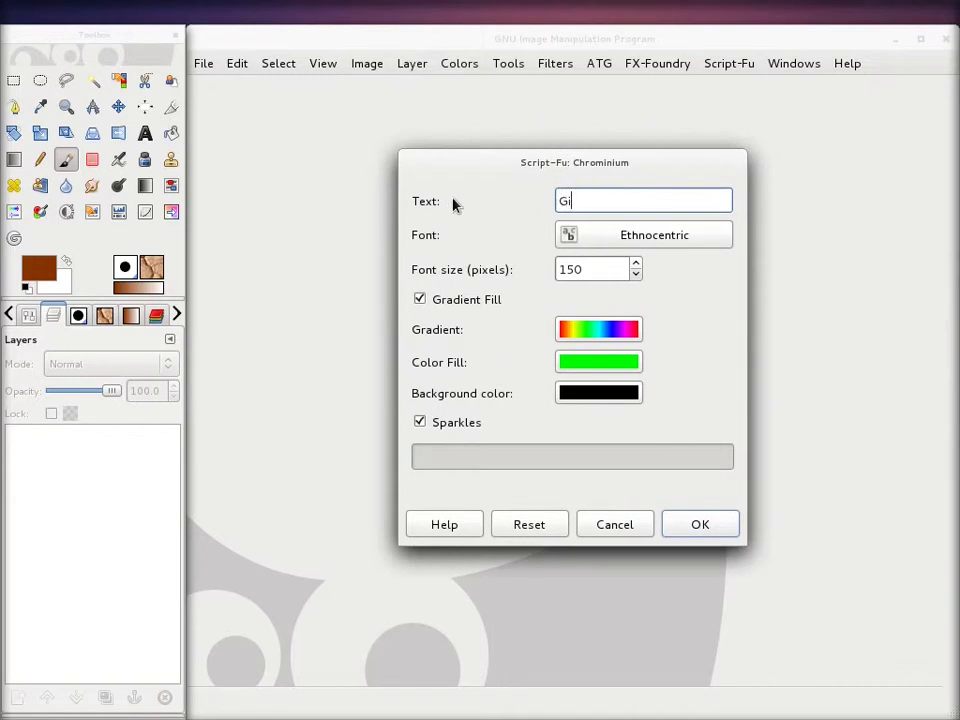
text(mp)
click(716, 527)
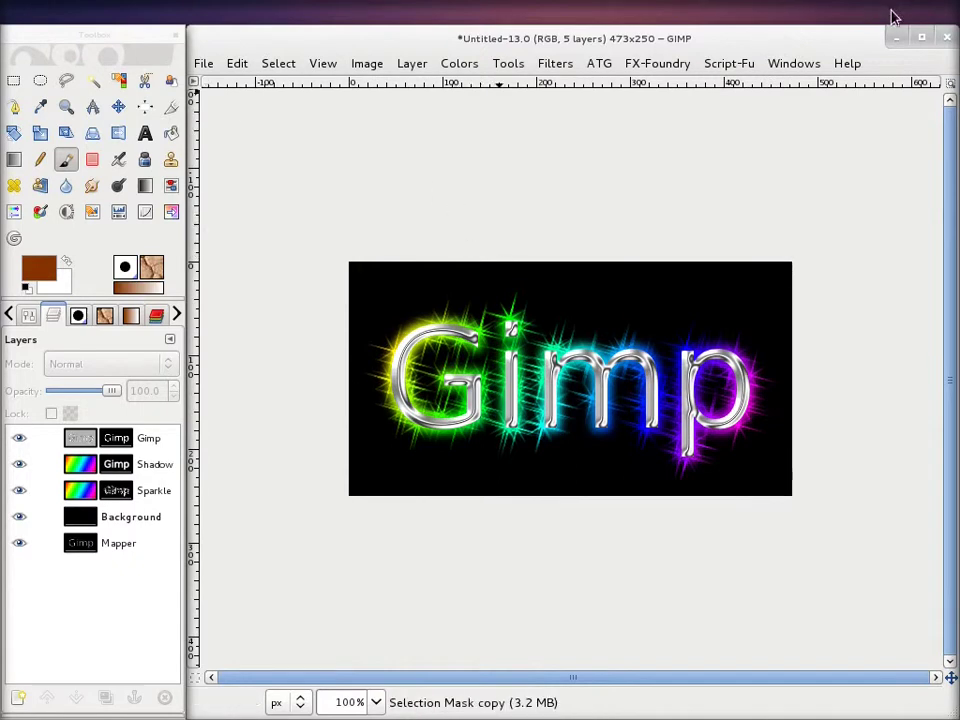
Step: Discard the chrome 'Gimp' logo image without saving
click(945, 38)
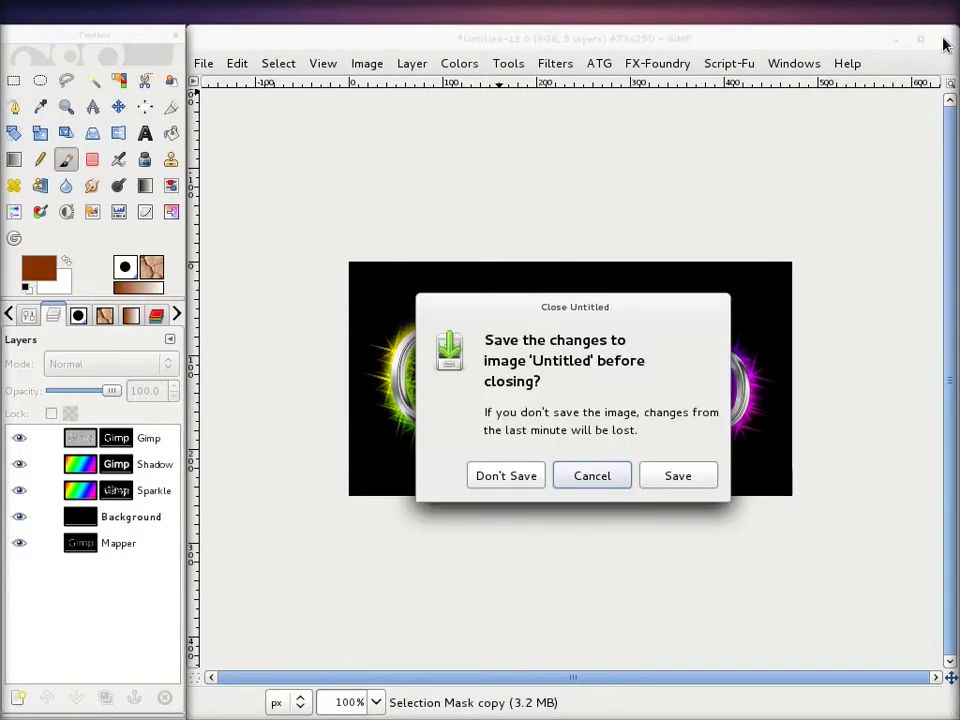
click(484, 480)
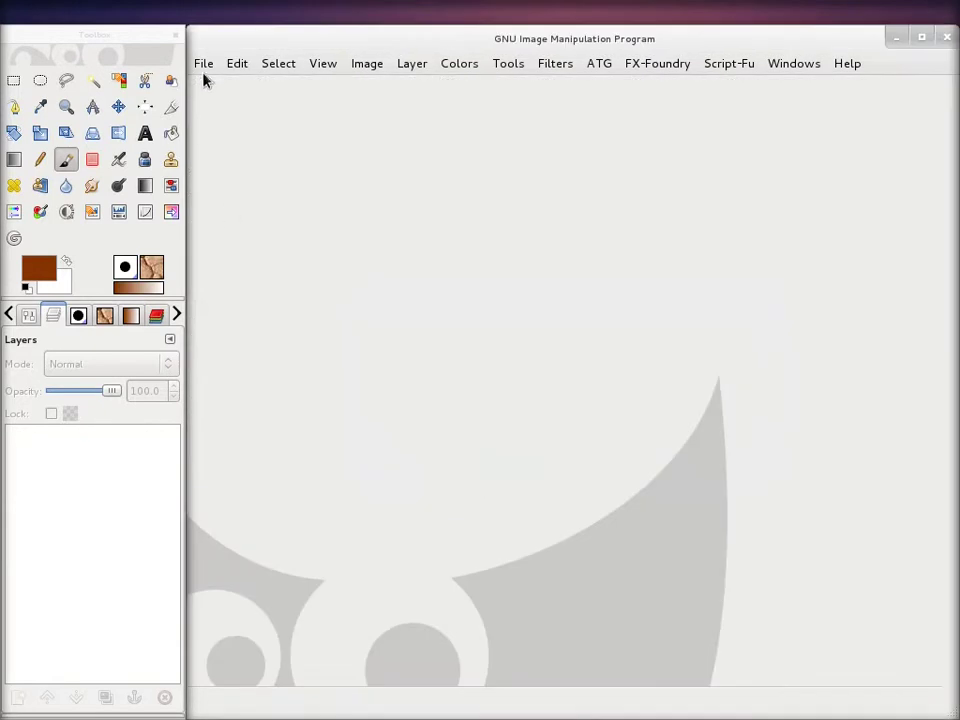
Step: Render the default red 'Corroded...' Corroded Painting logo from FX-Foundry Logos
click(203, 64)
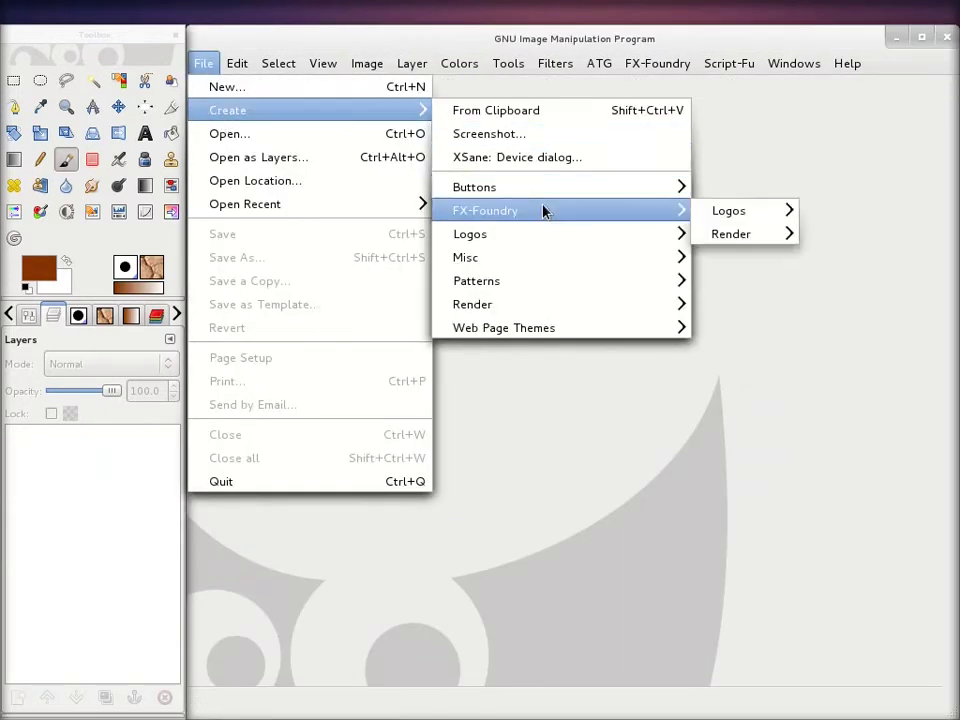
mouse_move(601, 234)
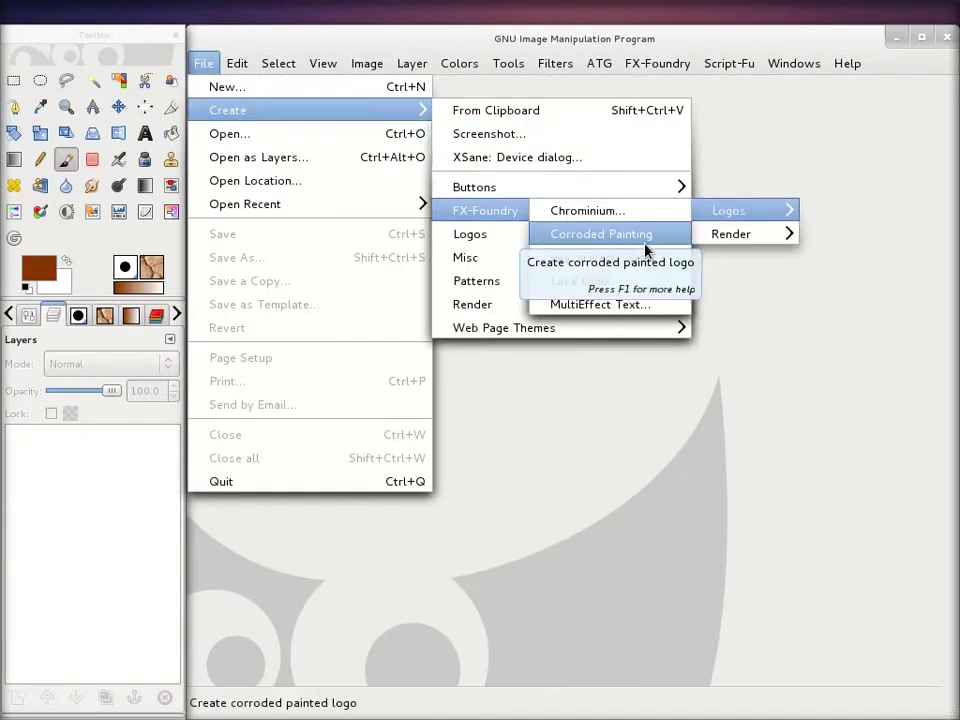
click(645, 249)
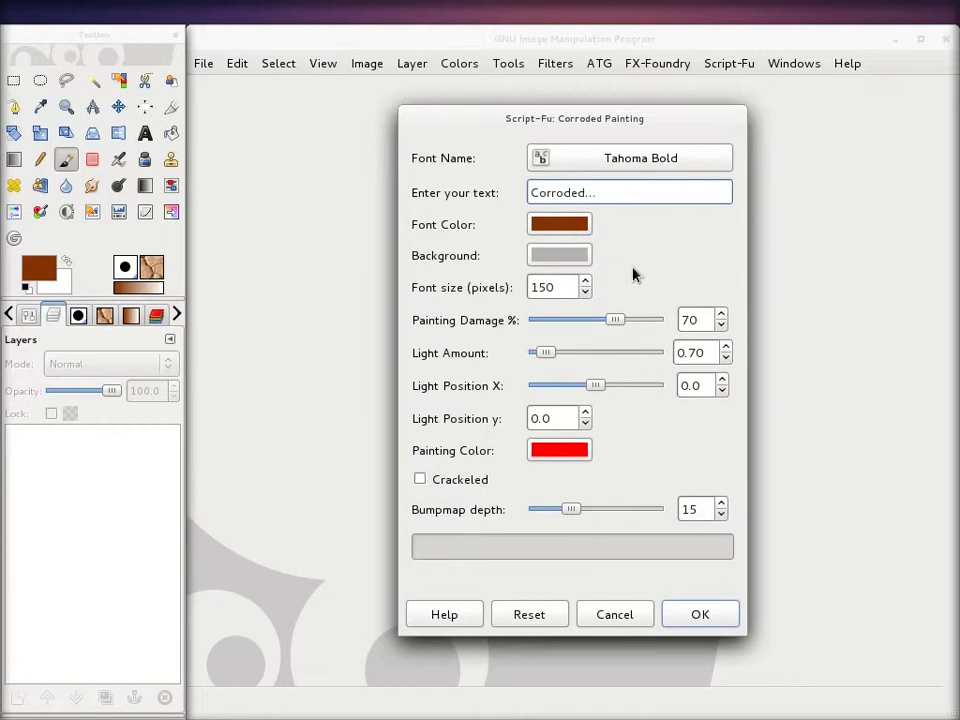
click(703, 616)
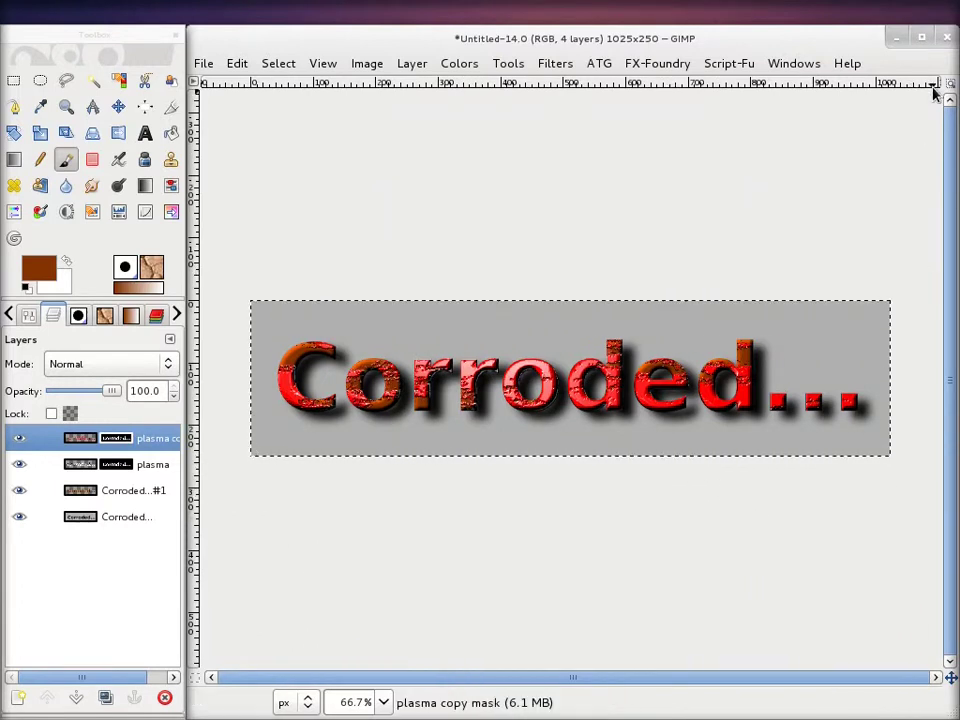
Step: Discard the 1025x250 Corroded Painting image without saving
click(945, 38)
click(520, 478)
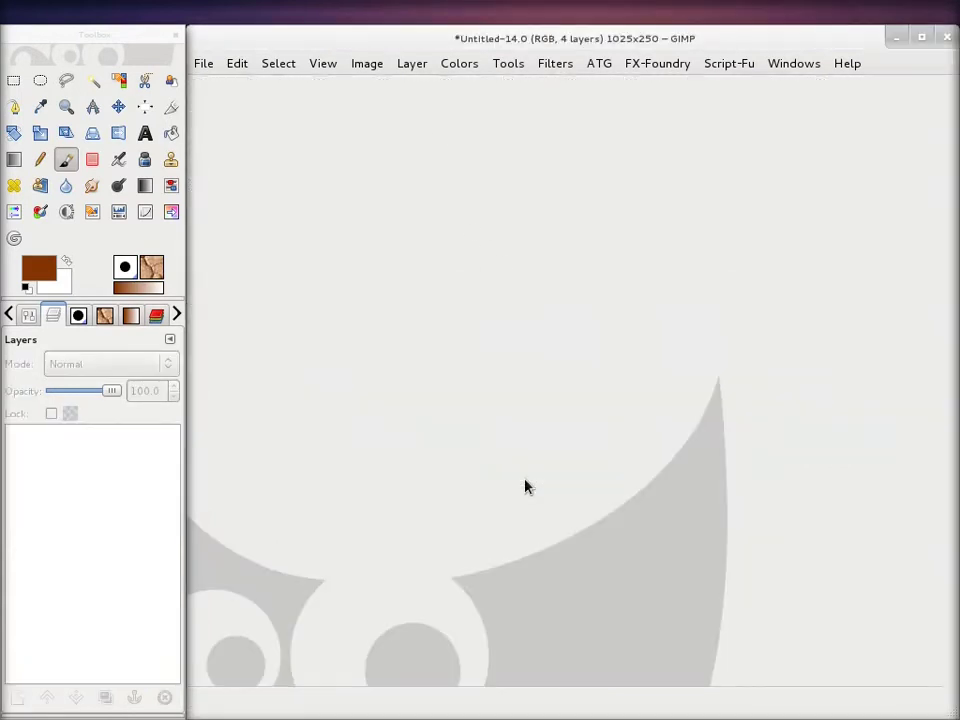
Step: Generate a GlassEffect Text 'Gimp' logo over the cracked-earth background pattern
click(203, 63)
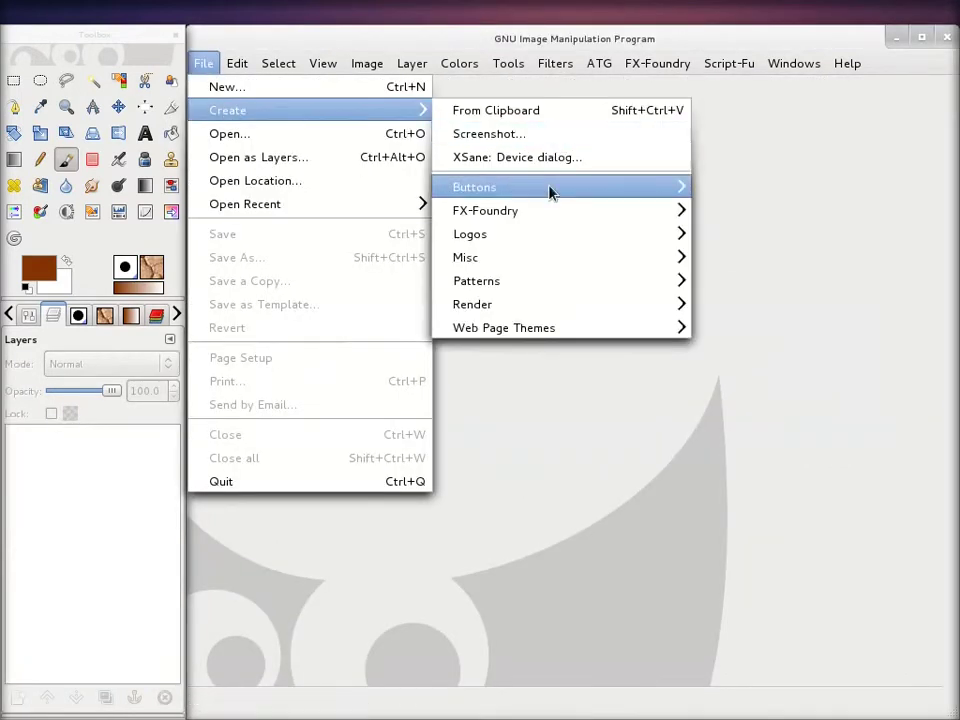
mouse_move(729, 211)
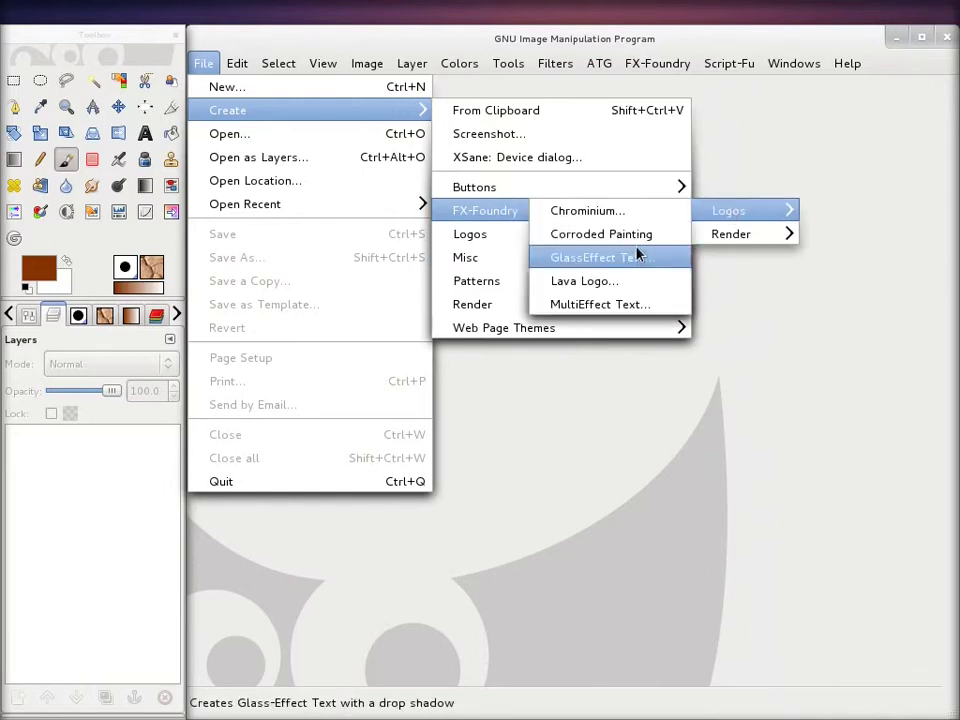
click(612, 257)
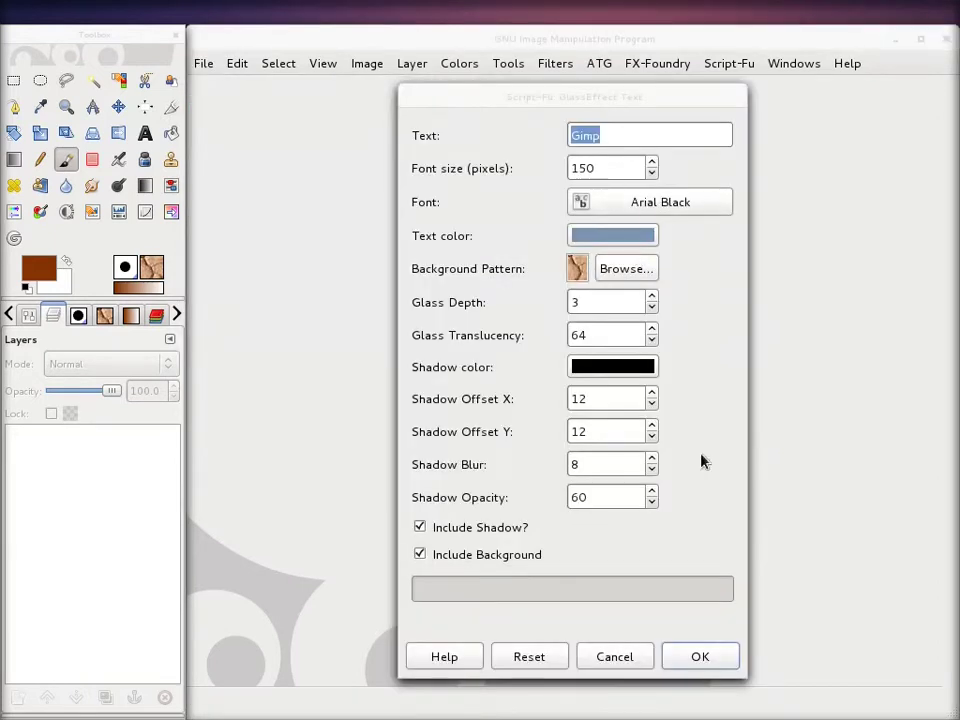
click(575, 276)
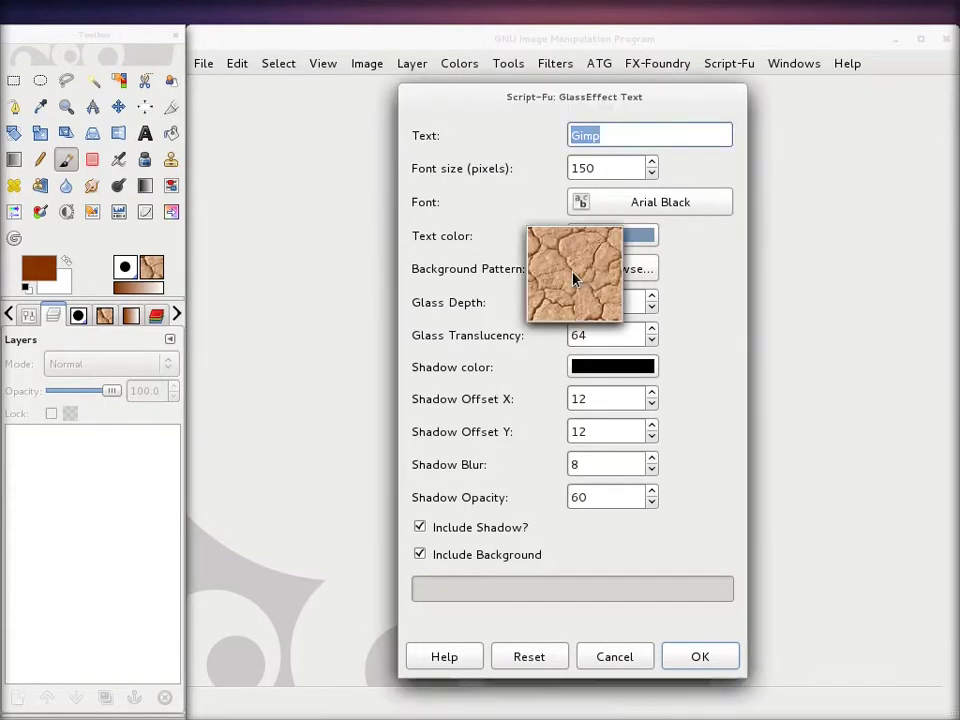
click(697, 658)
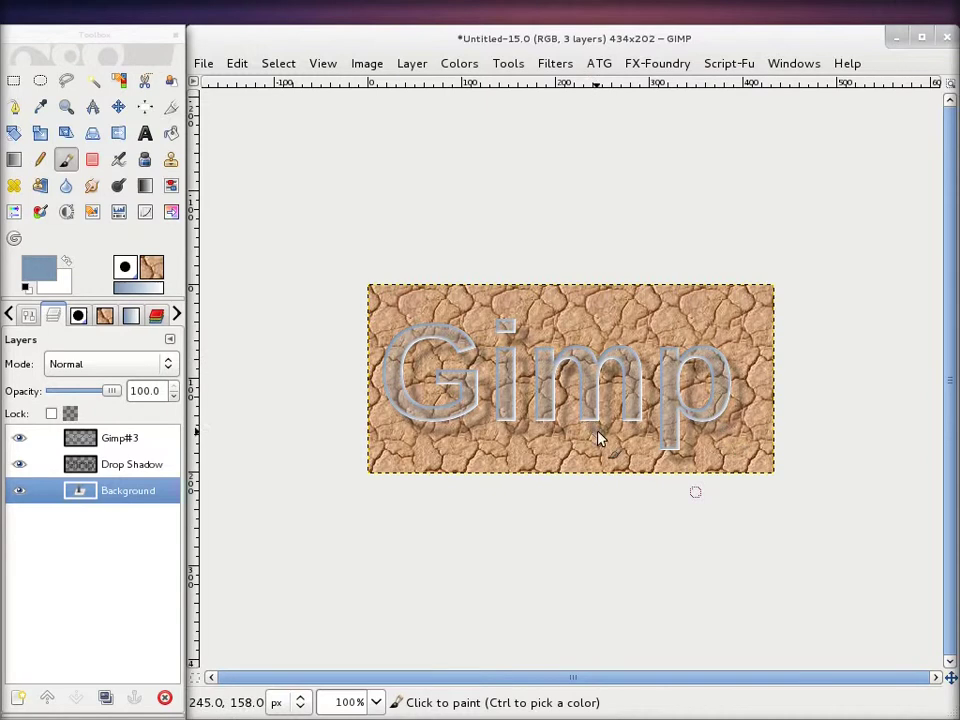
Step: Hide the cracked Background, add a white-filled layer, then discard the image unsaved
click(19, 490)
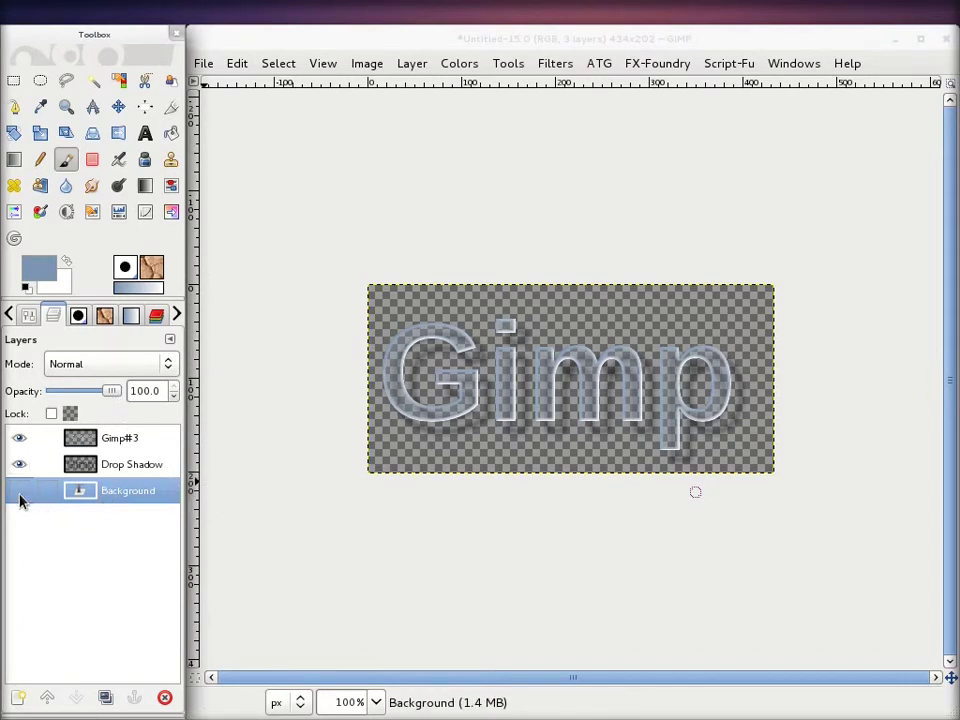
click(14, 698)
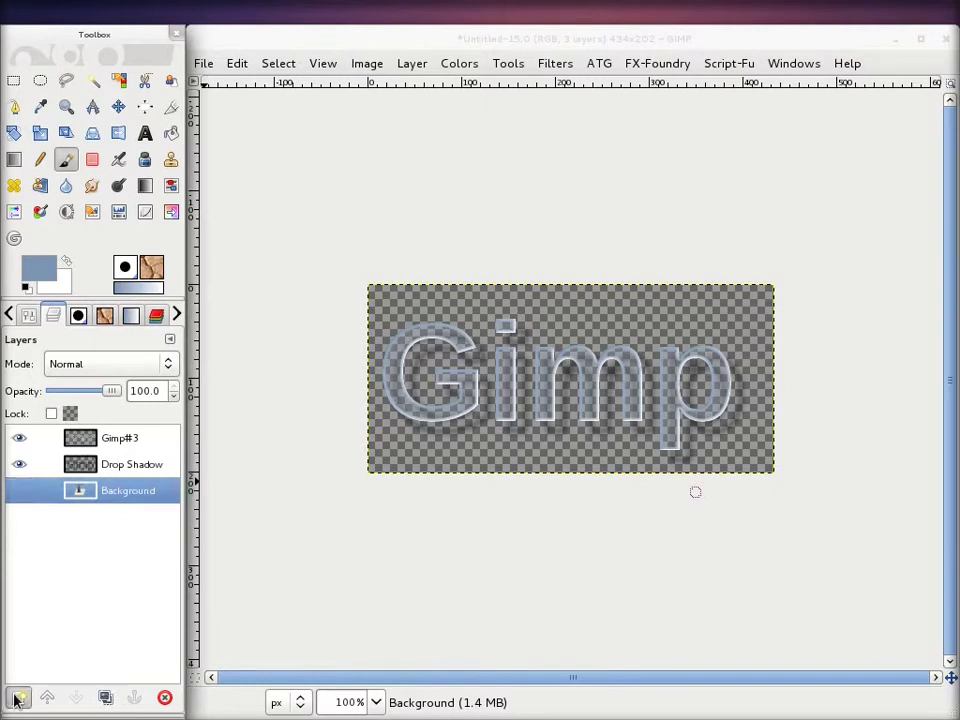
click(406, 429)
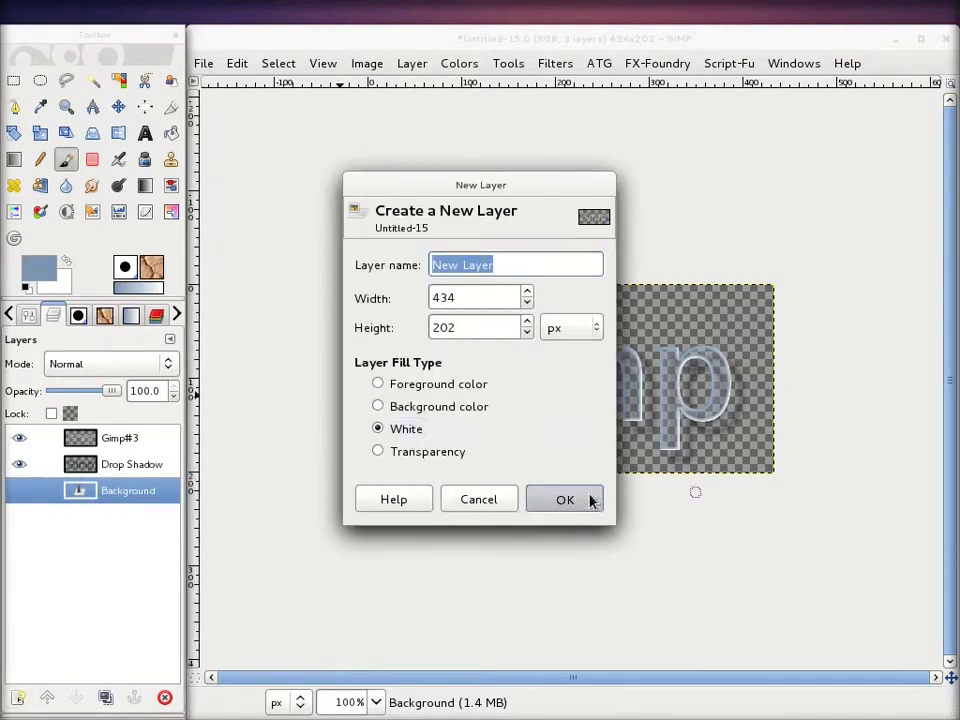
click(591, 499)
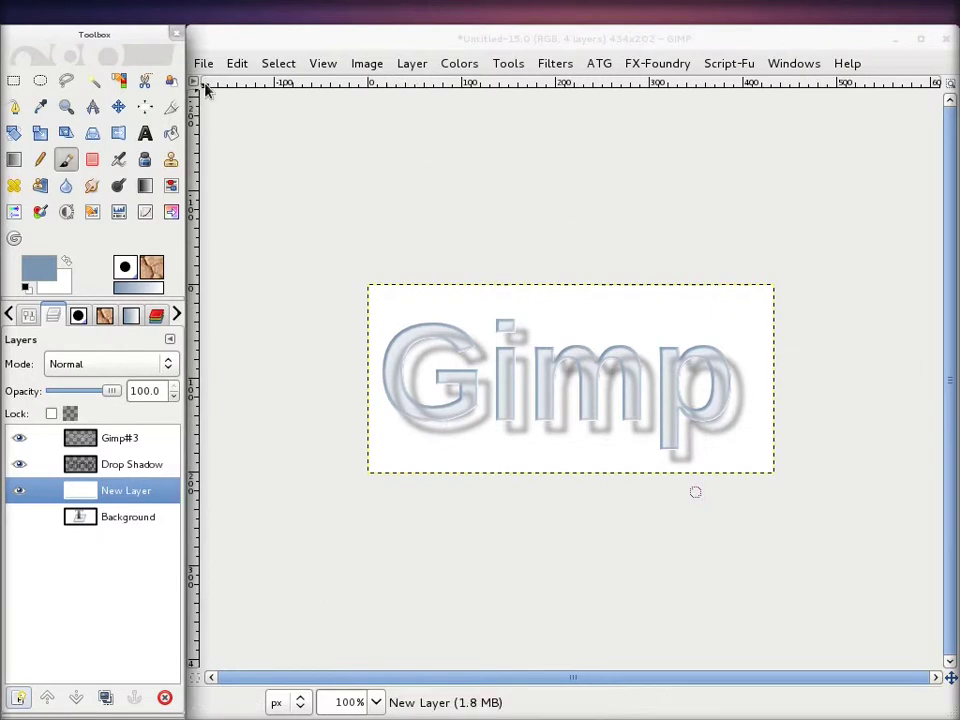
click(940, 38)
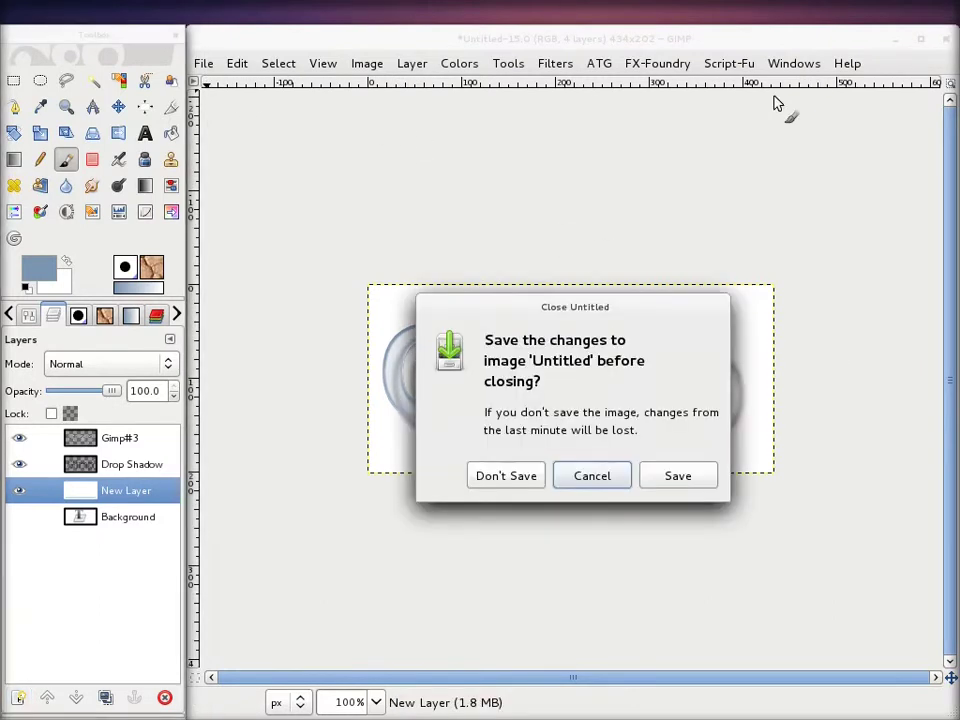
click(490, 478)
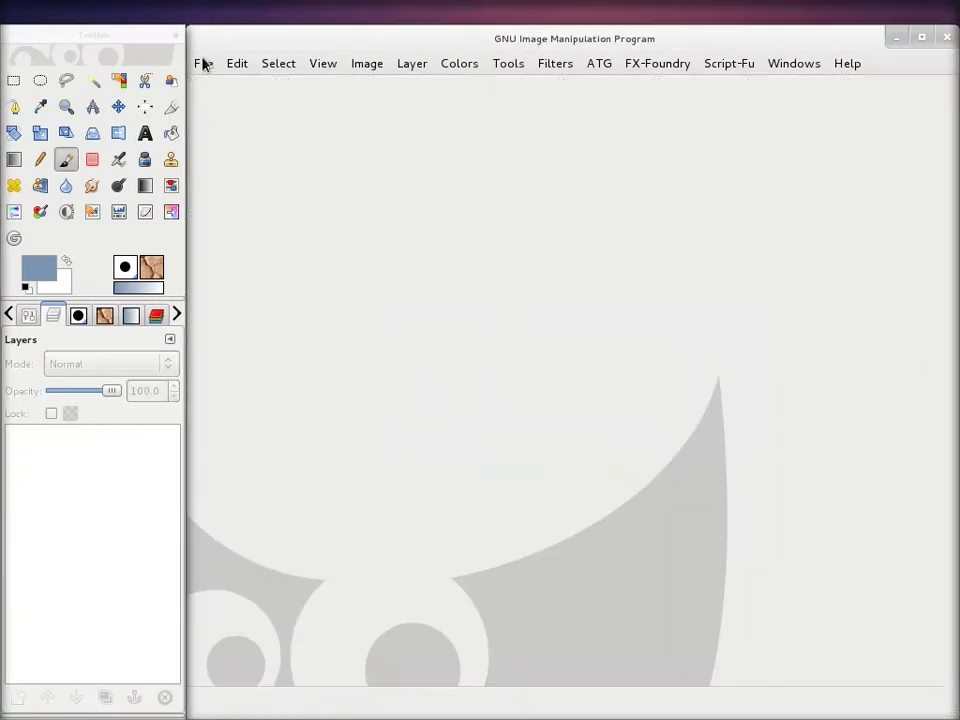
Step: Generate a four-frame Lava Logo with its sample text replaced by 'GIMP'
click(203, 63)
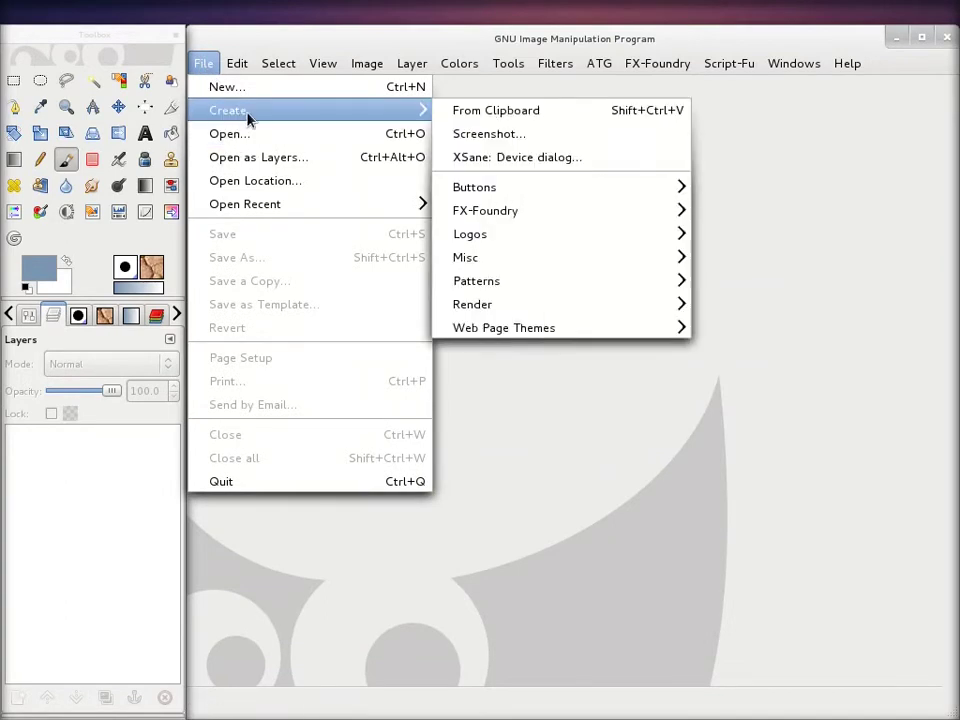
mouse_move(730, 210)
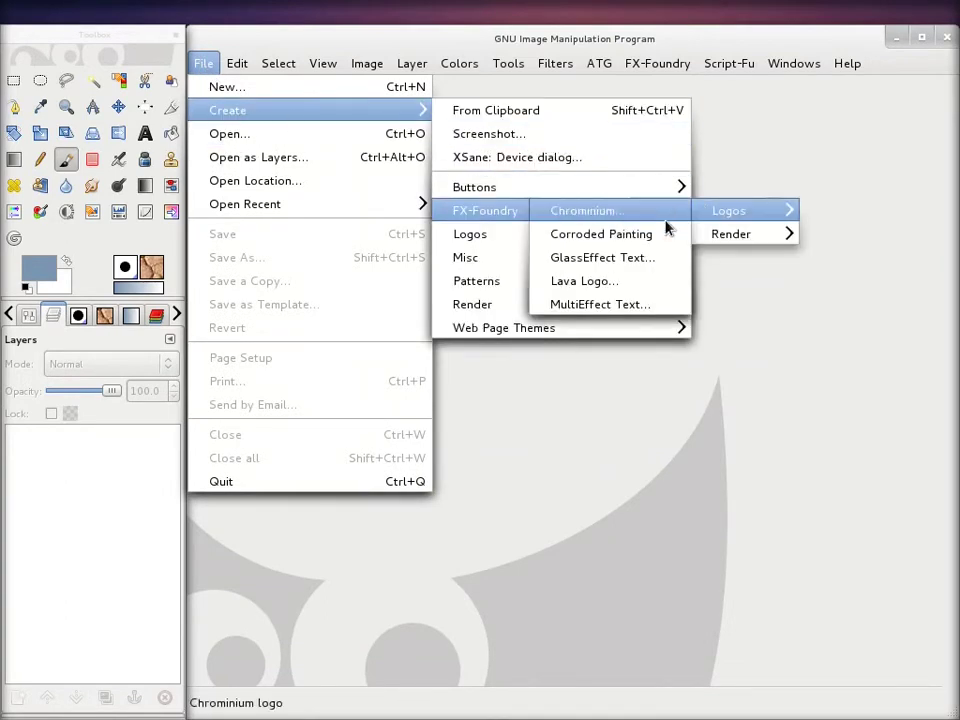
click(619, 281)
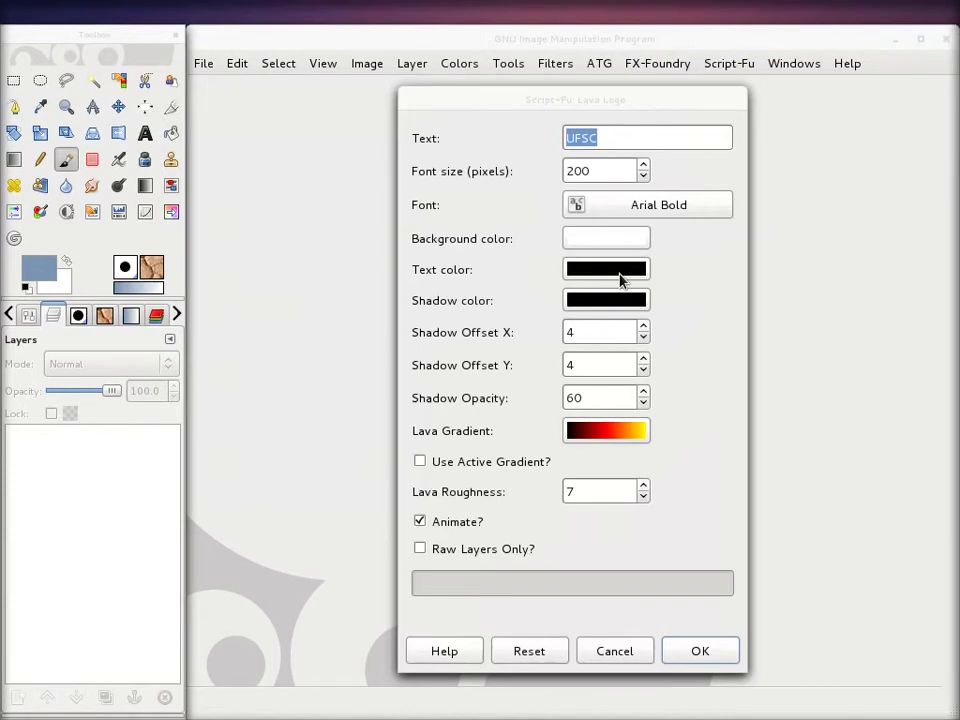
click(620, 136)
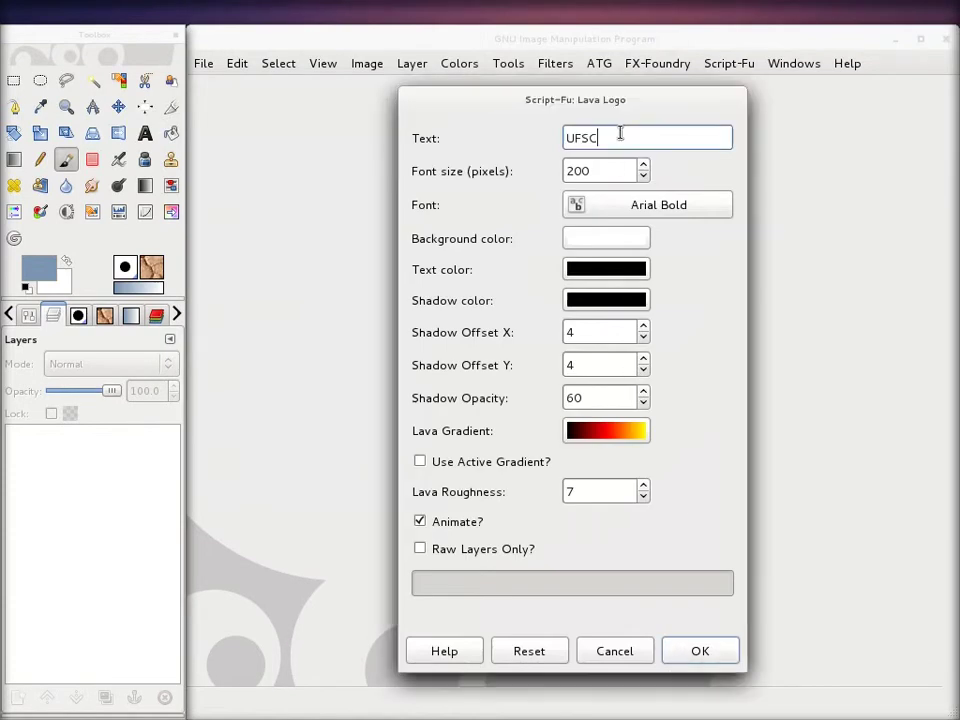
double_click(620, 133)
text(GIMP)
click(703, 652)
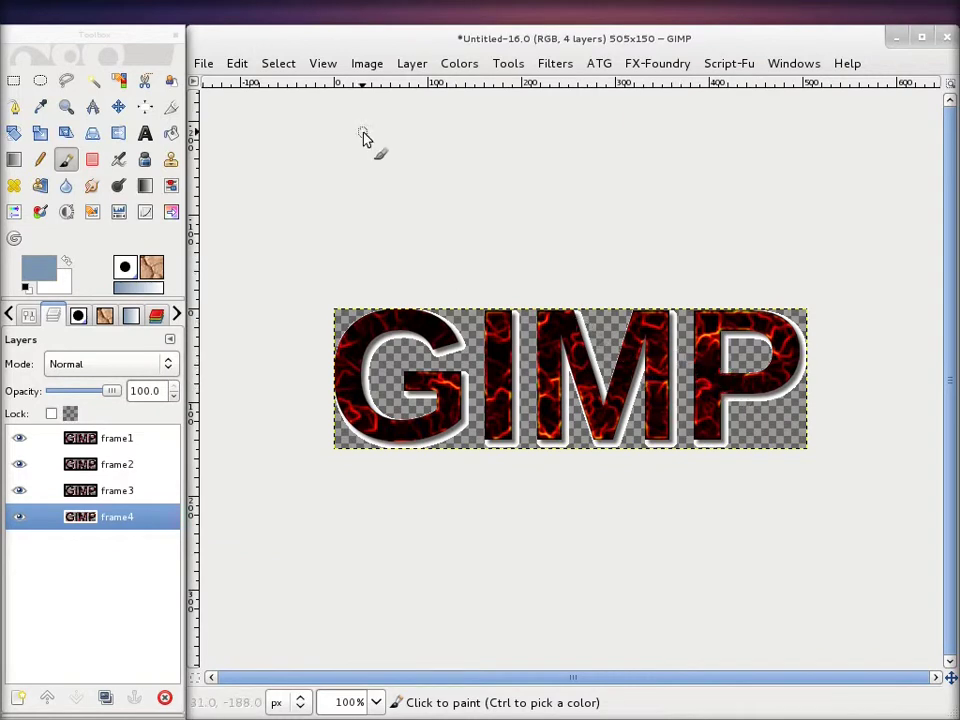
Step: Generate a Cubism-style MultiEffect Text logo from the FX-Foundry scripts
click(203, 63)
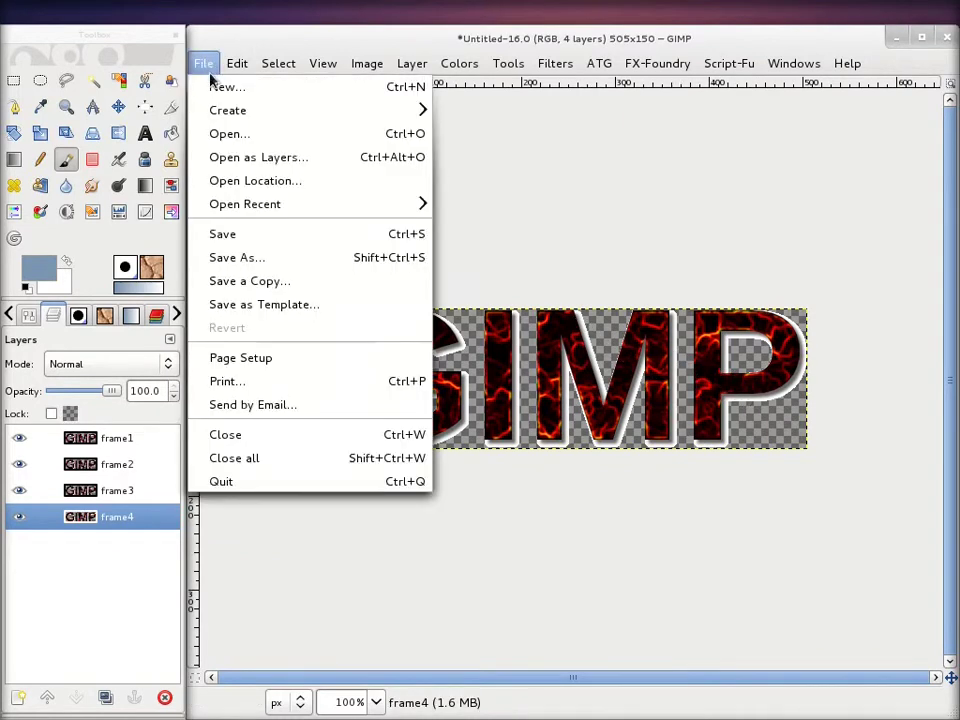
mouse_move(228, 110)
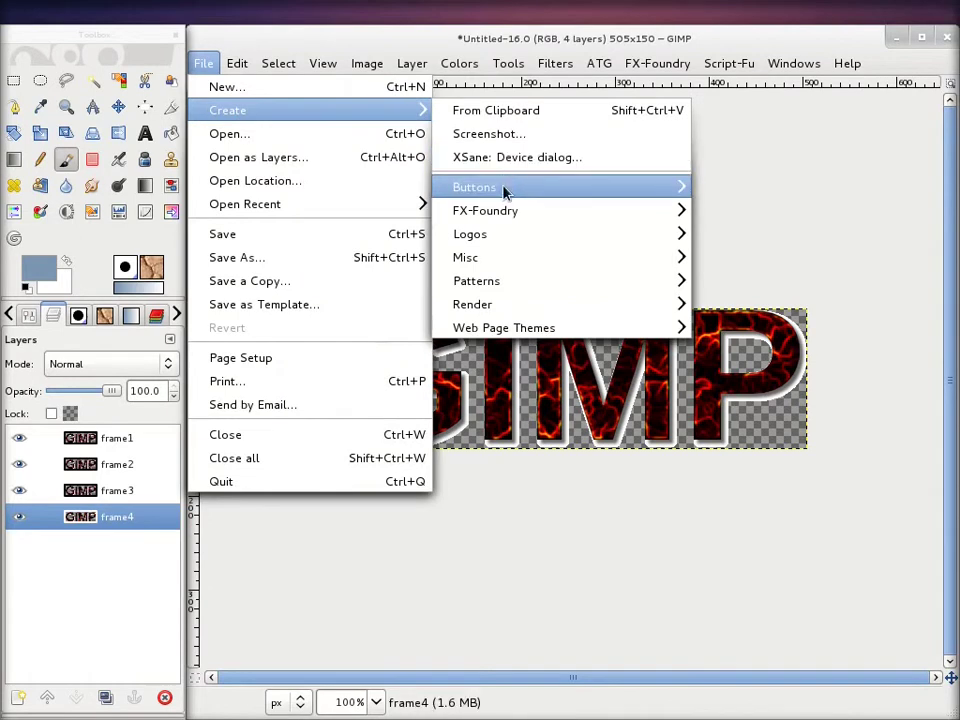
mouse_move(485, 210)
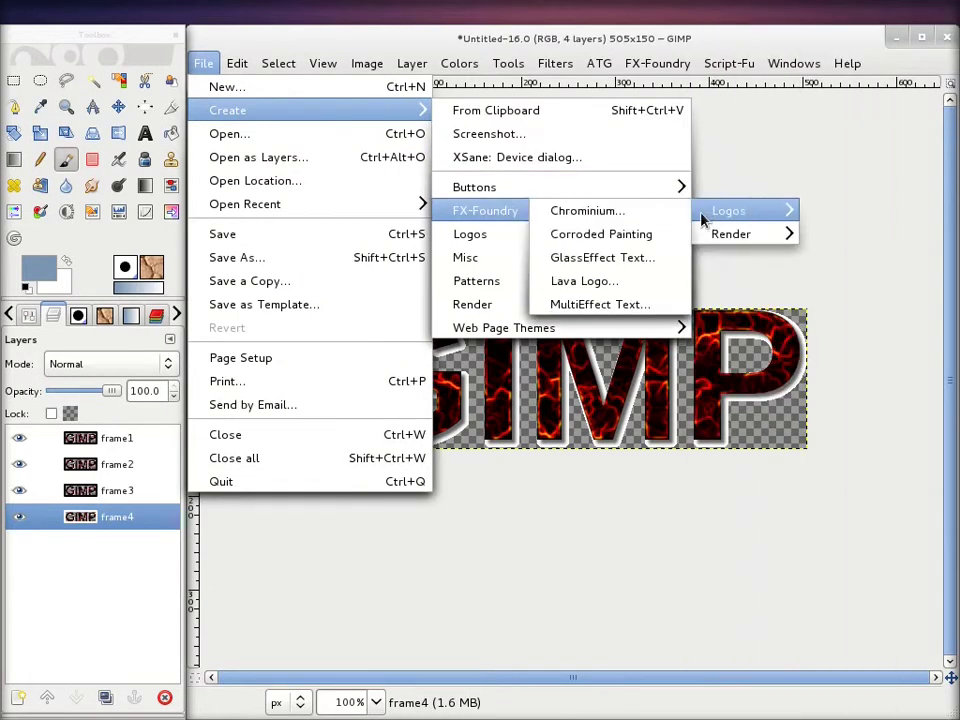
click(630, 305)
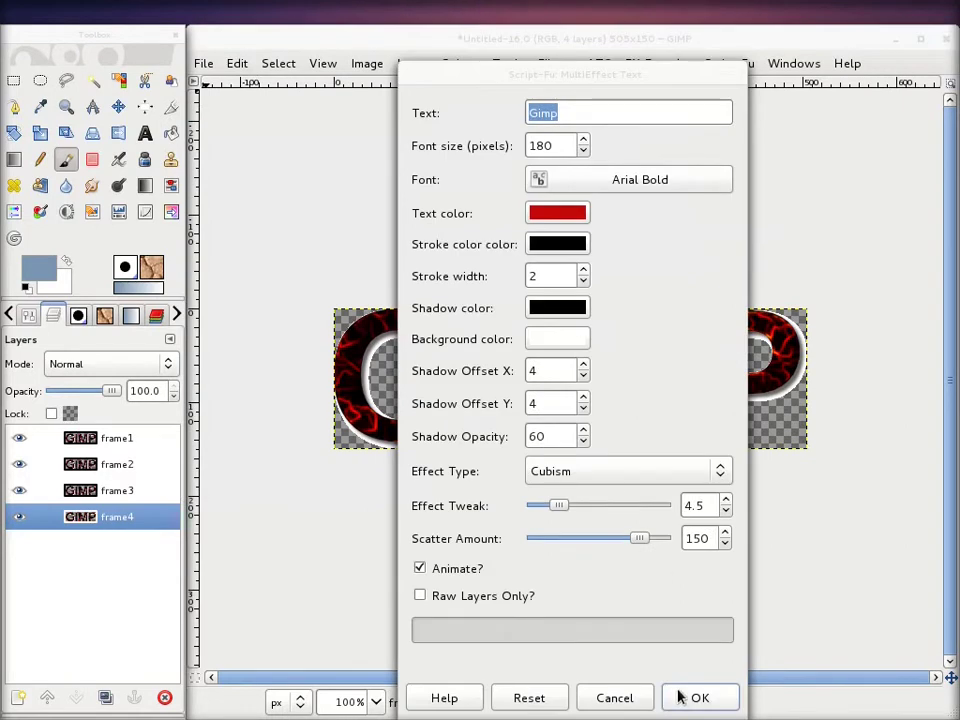
click(684, 697)
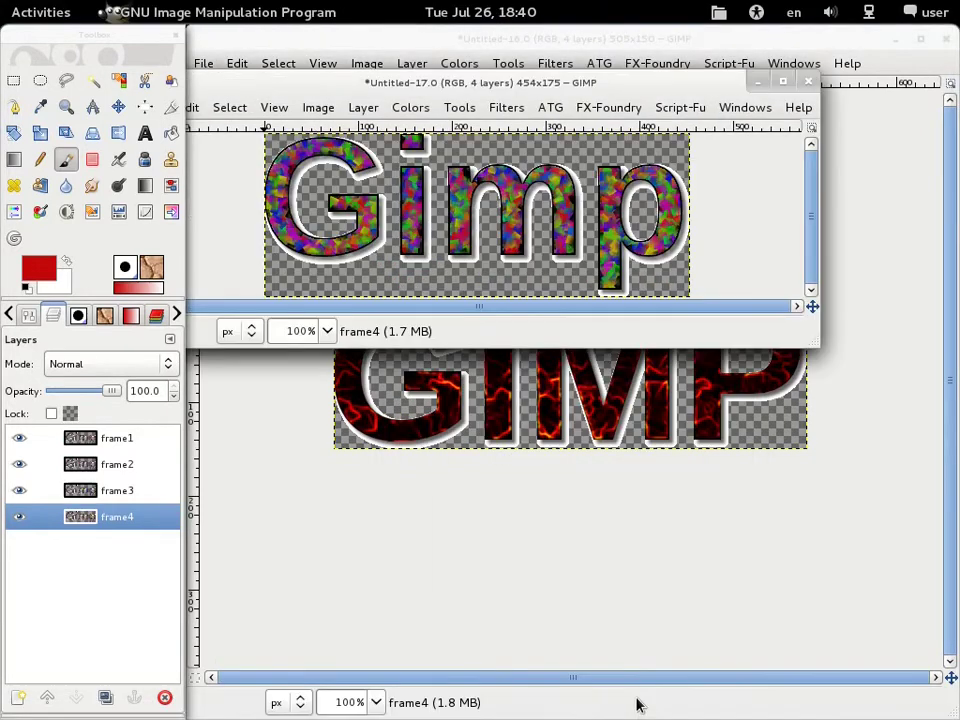
Step: Close every open image without saving and show the standard Logos script list
drag(516, 84, 591, 84)
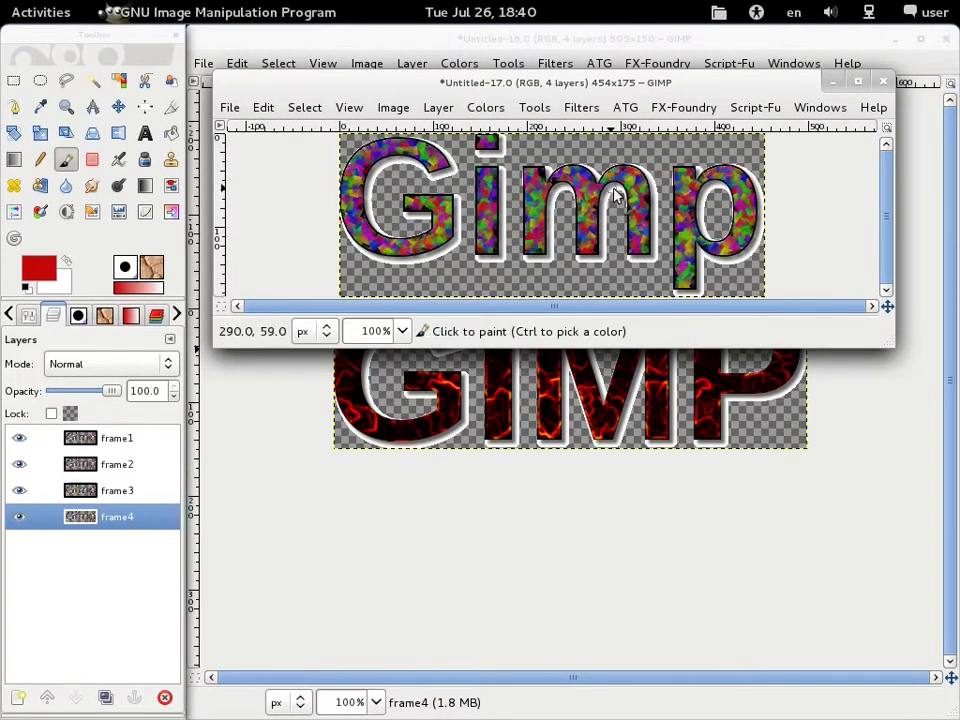
scroll(720, 197, up, 2)
scroll(745, 205, down, 2)
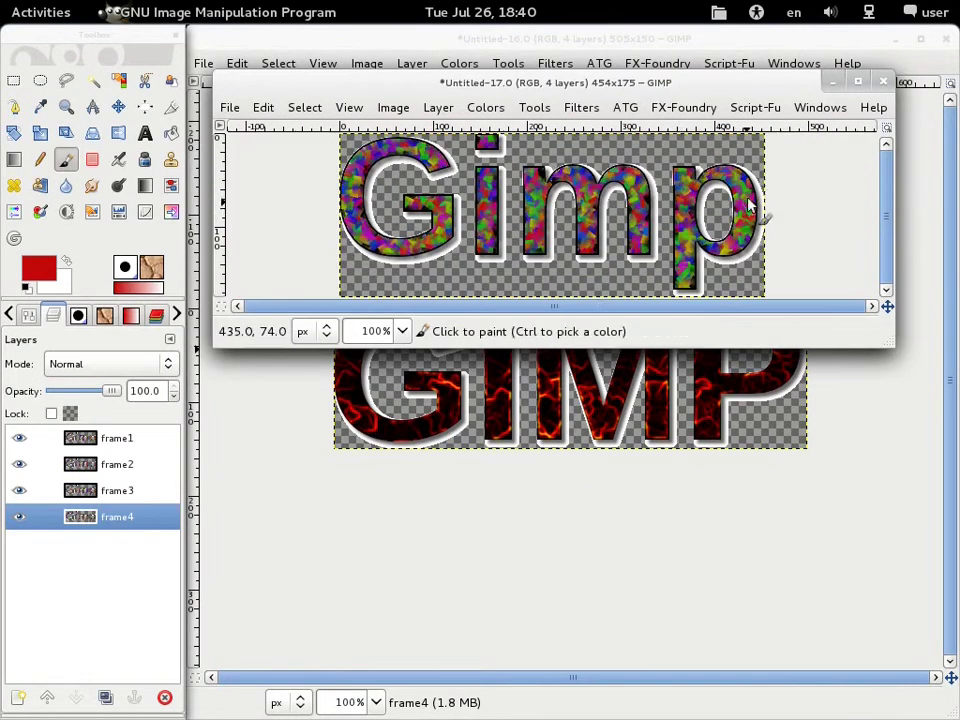
click(884, 81)
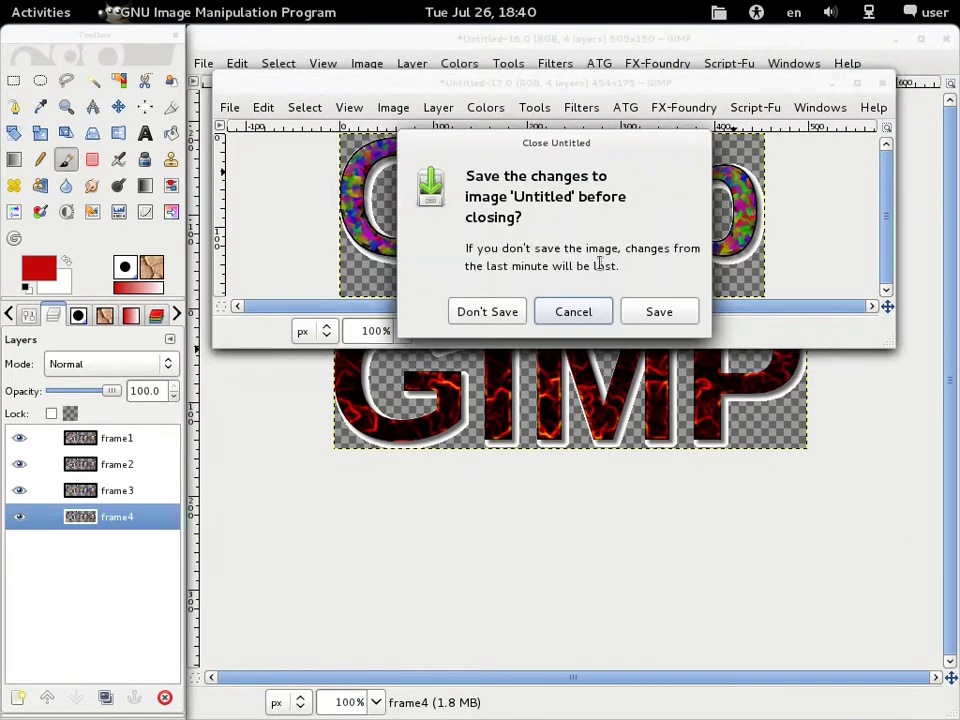
click(484, 311)
click(947, 37)
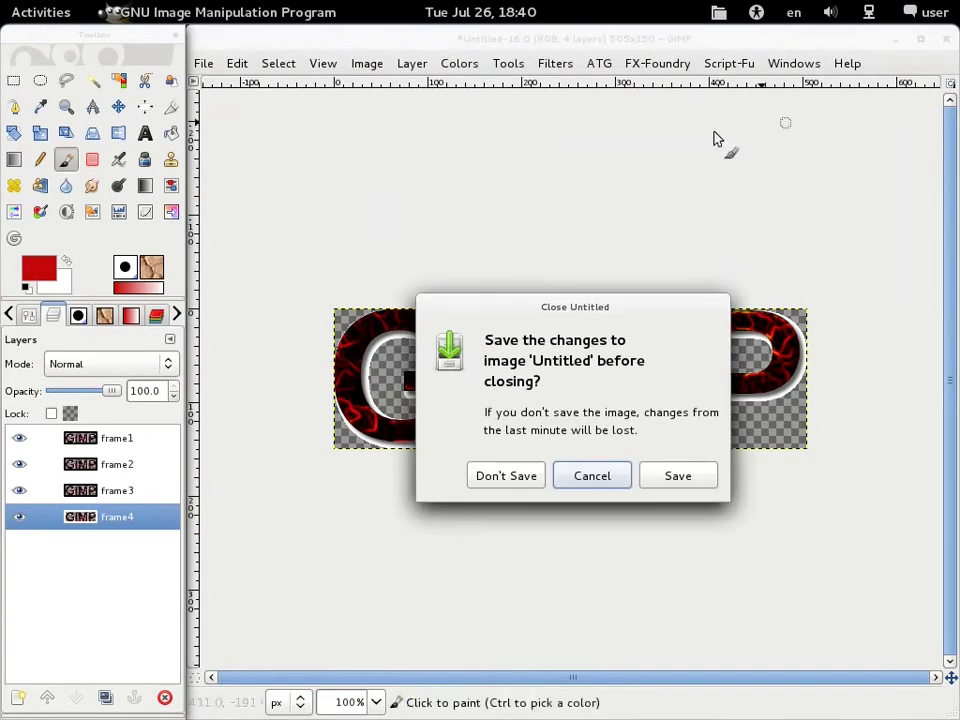
click(495, 476)
click(201, 64)
mouse_move(228, 110)
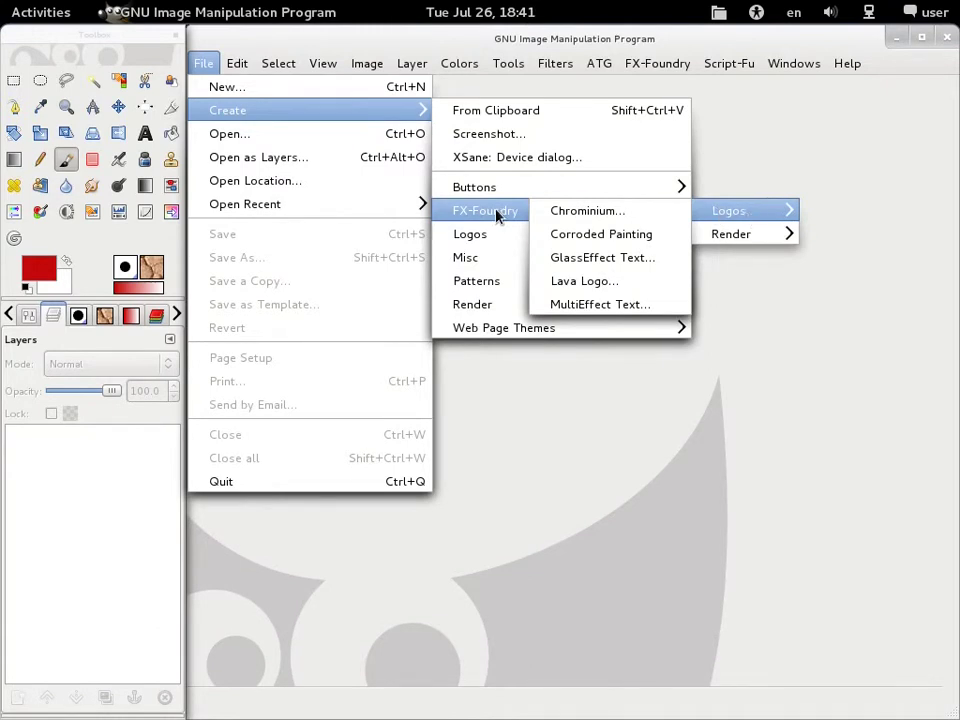
mouse_move(470, 234)
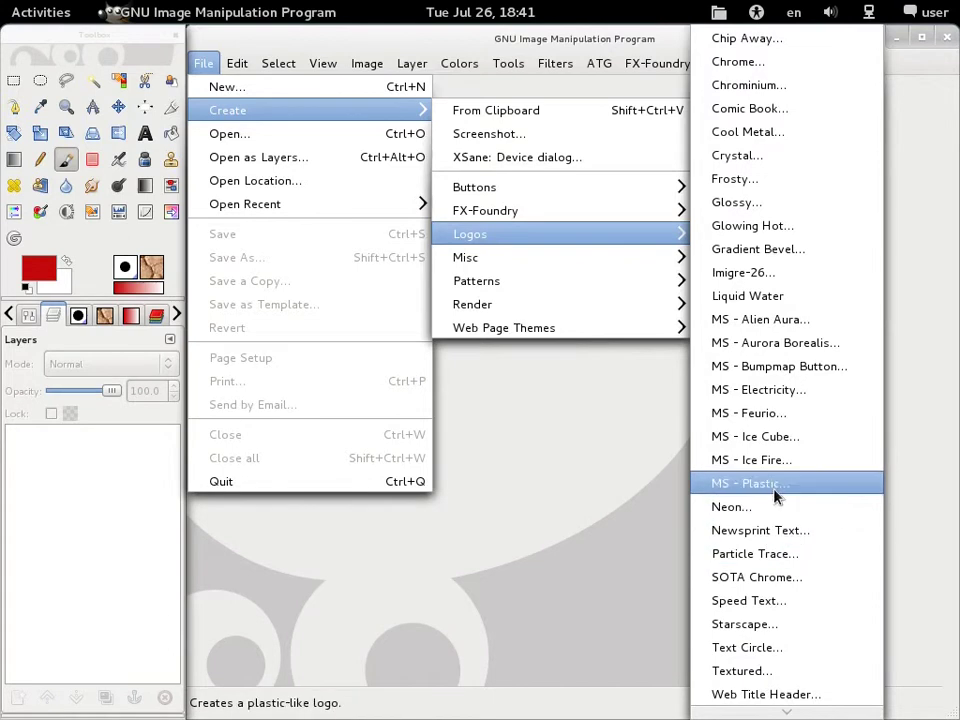
Step: Run MS - Plastic with default settings to make the 343x137 blue logo
click(775, 493)
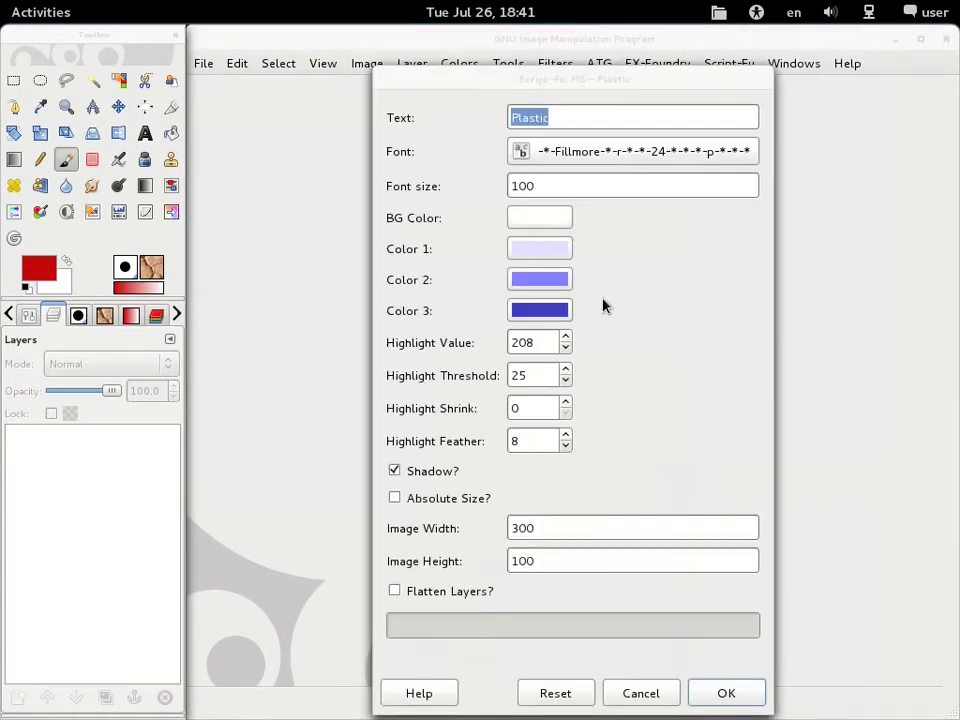
click(729, 694)
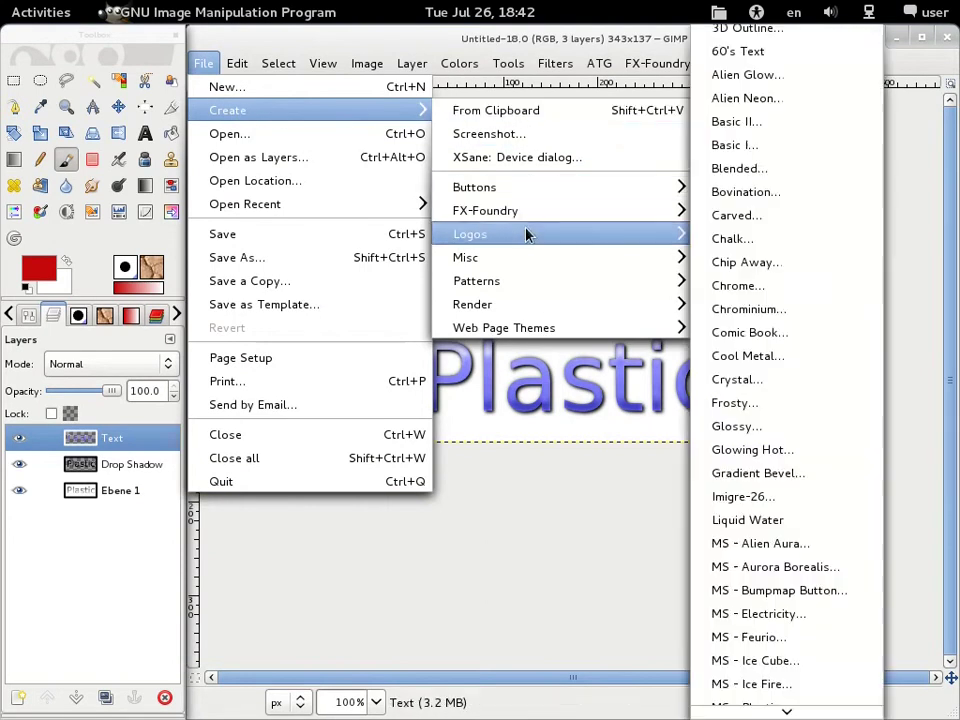
Step: Generate a default green 'GIMP' Particle Trace logo, then close its window to reach the save prompt
scroll(770, 520, down, 5)
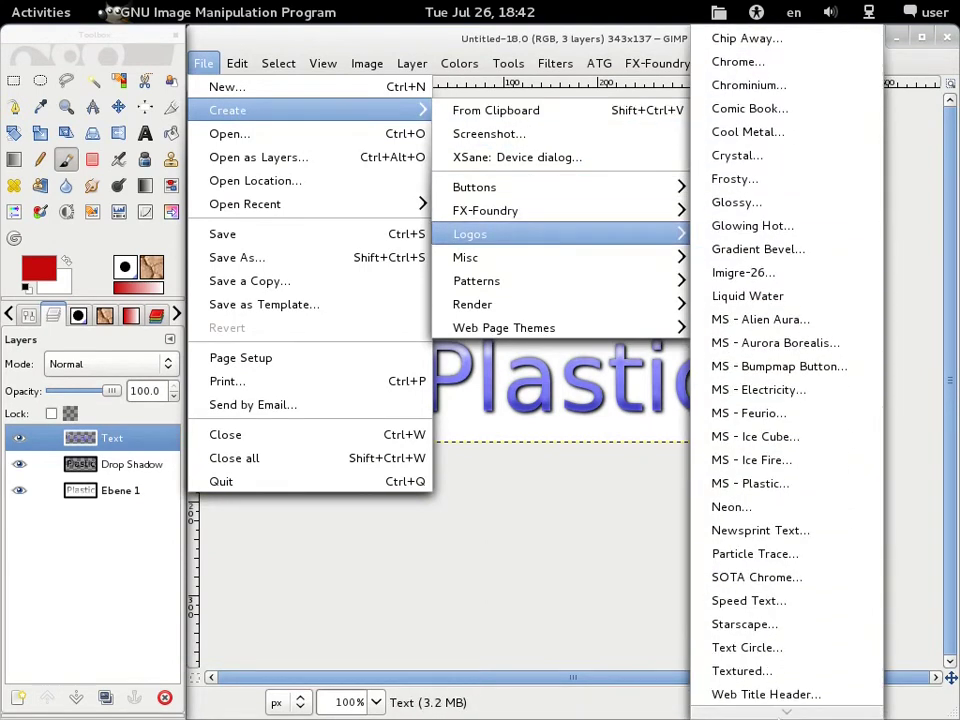
click(779, 566)
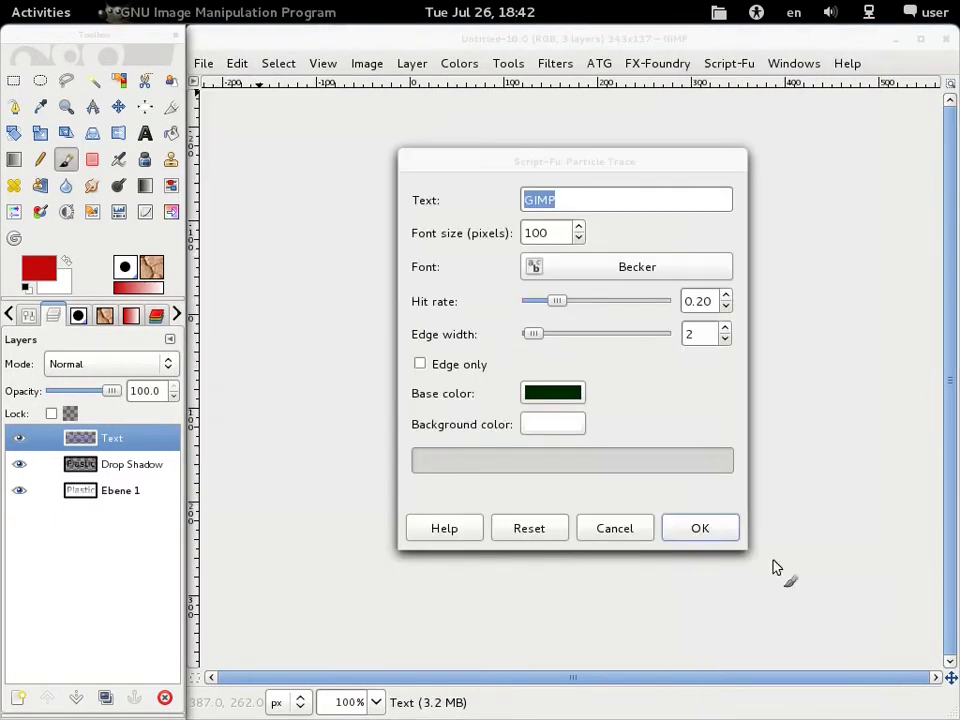
click(677, 537)
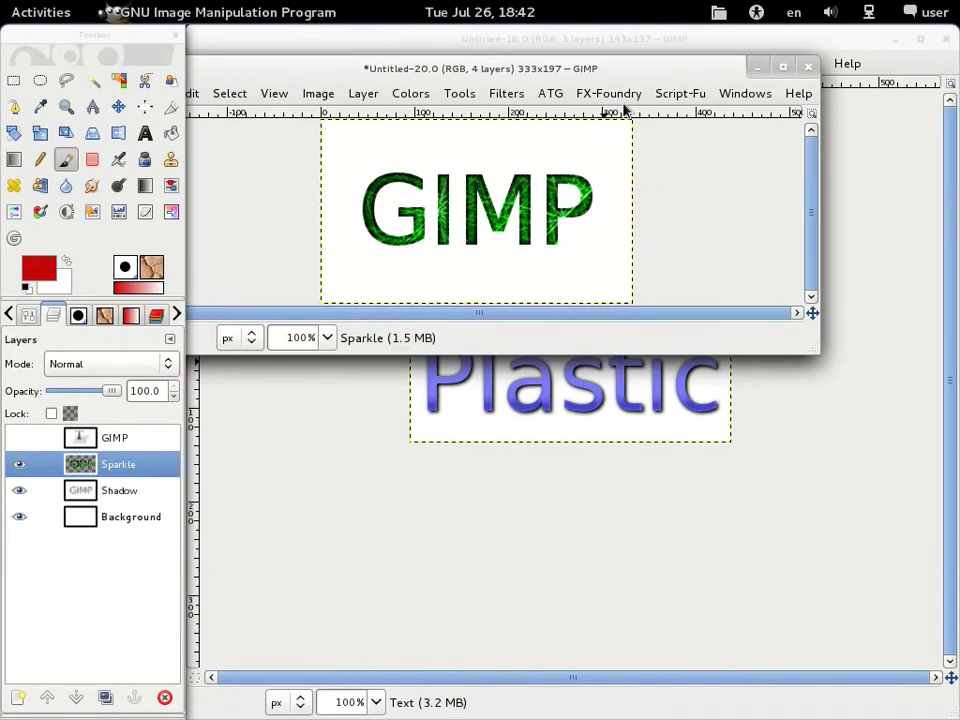
click(805, 68)
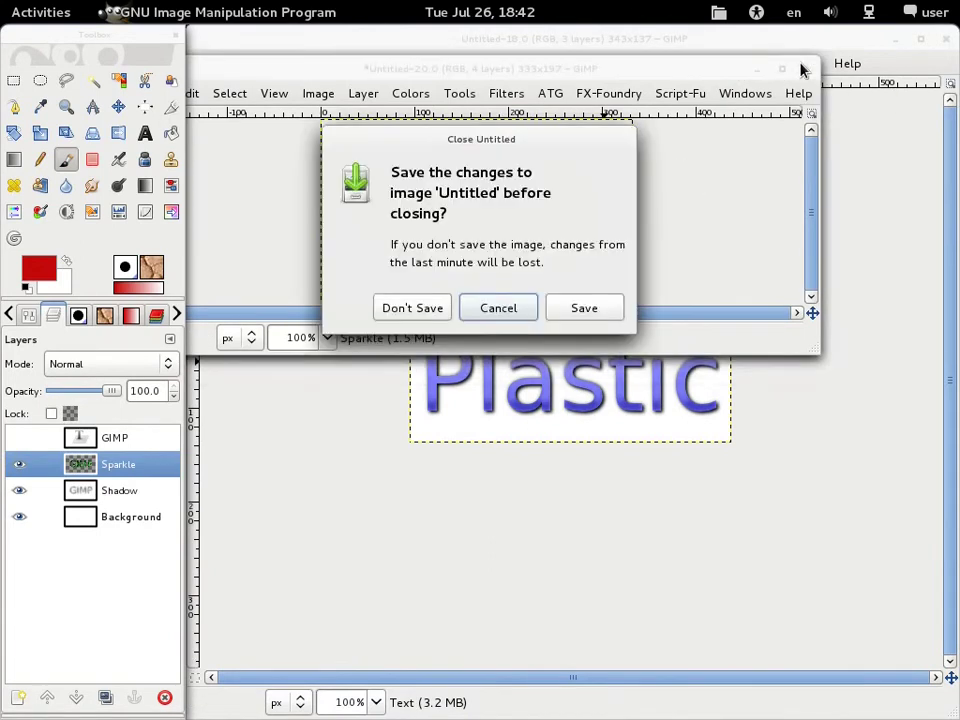
Step: Discard the Particle Trace logo unsaved and flatten the Plastic logo into one 343x137 Visible layer
click(435, 307)
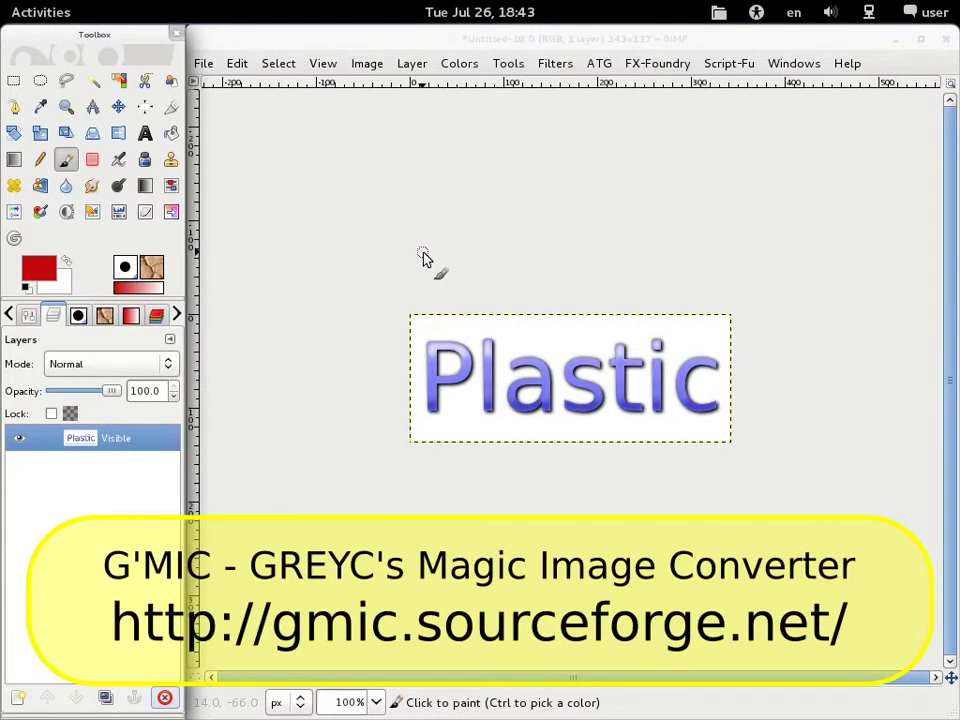
click(516, 66)
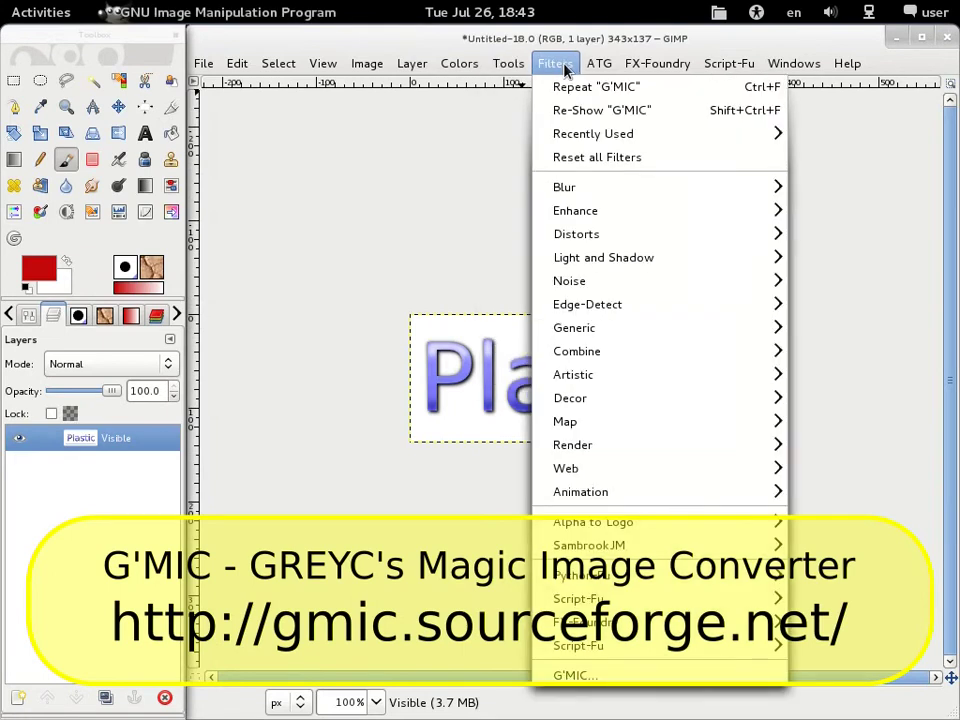
Step: Open G'MIC on the merged Plastic logo and preview filters such as 3d extrusion and Polaroid
click(625, 678)
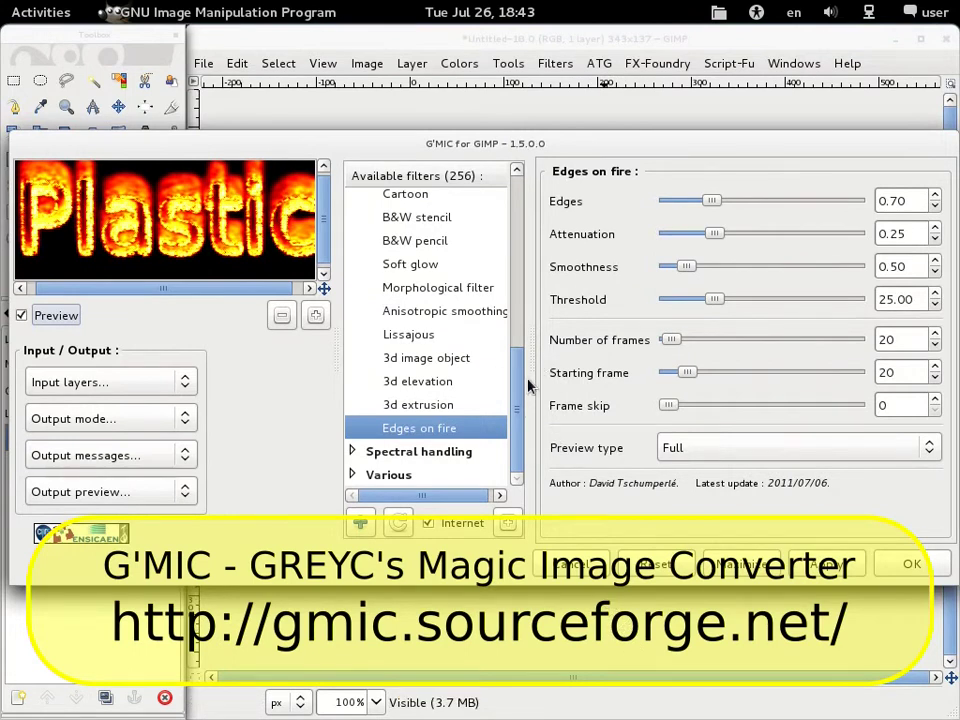
mouse_move(522, 388)
mouse_down()
mouse_move(519, 371)
mouse_move(516, 430)
mouse_up()
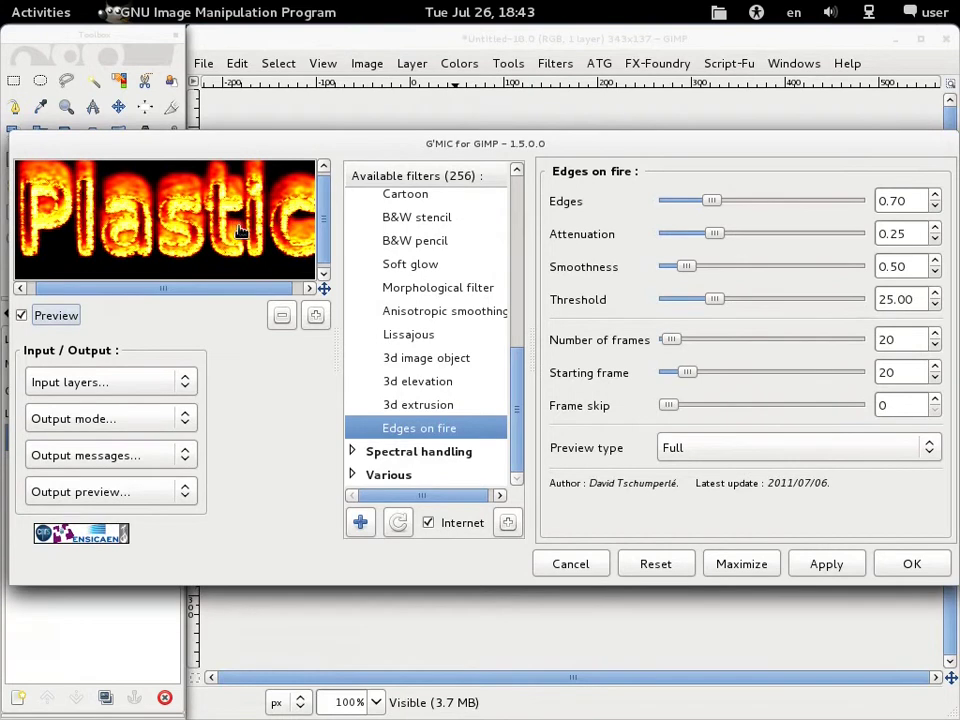
drag(256, 258, 151, 234)
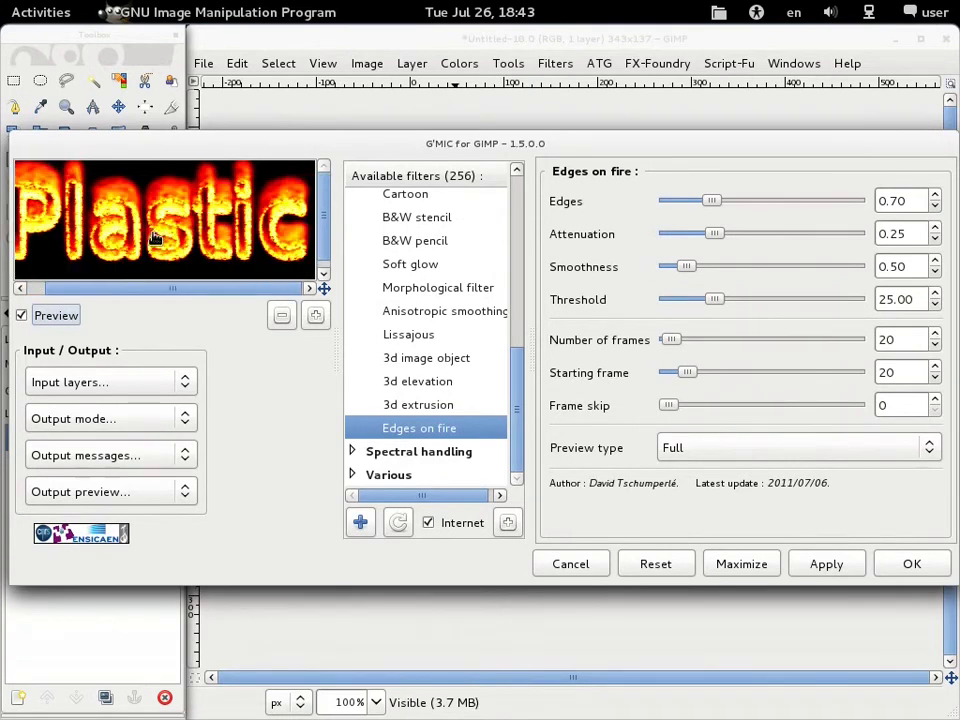
click(435, 406)
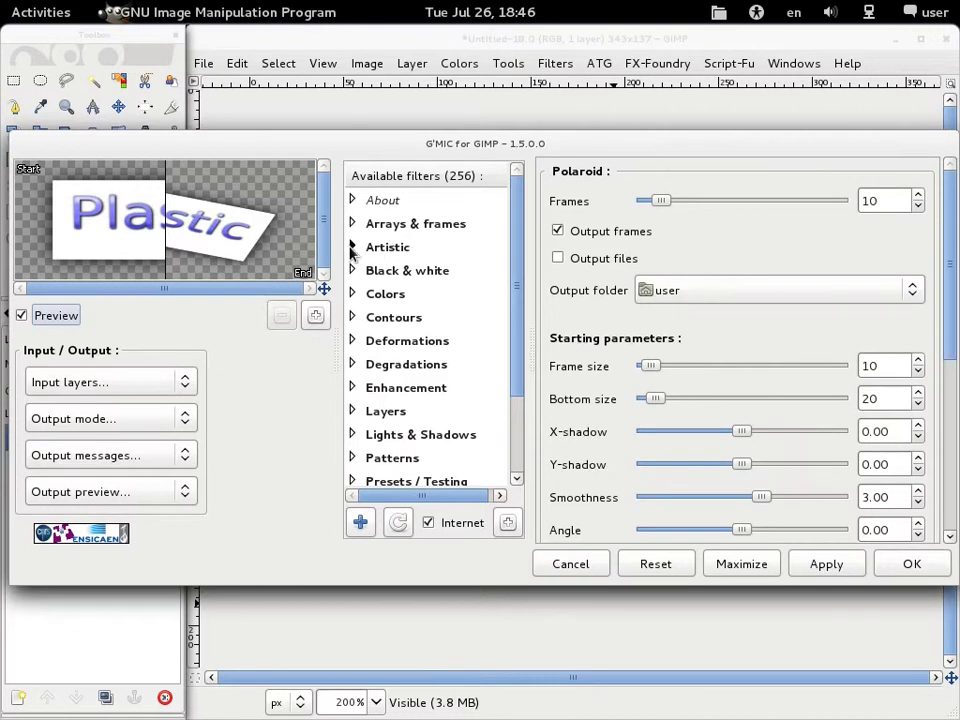
Step: Pick G'MIC's Artistic > Reflection filter and raise its height to about 60.85, attenuation 2.45
click(352, 250)
click(425, 317)
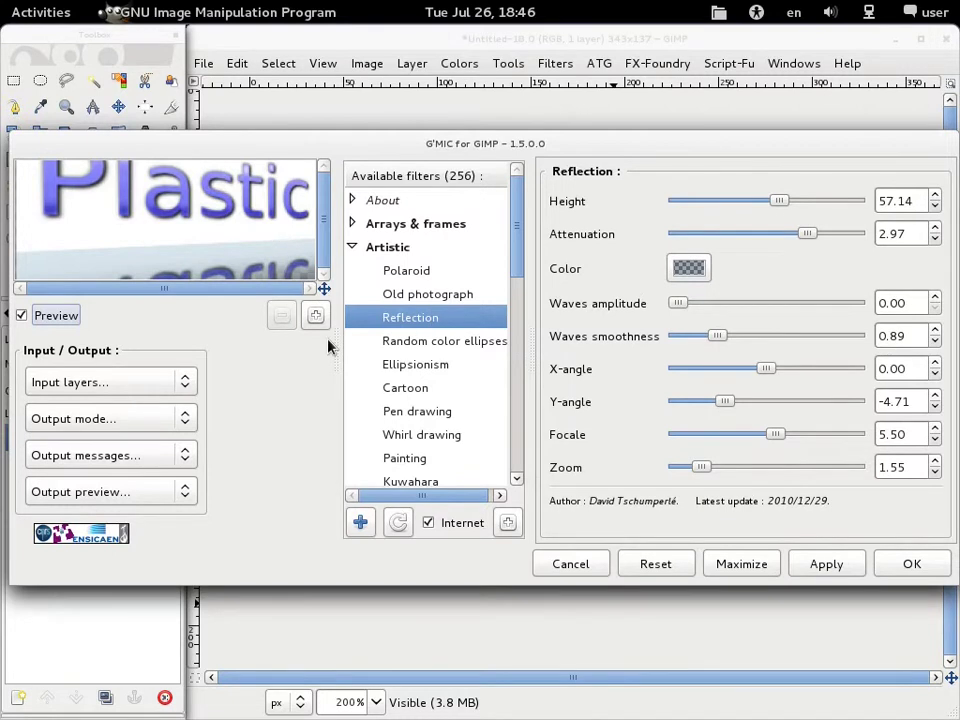
mouse_move(672, 203)
mouse_down()
mouse_move(750, 203)
mouse_move(782, 233)
mouse_move(778, 201)
mouse_up()
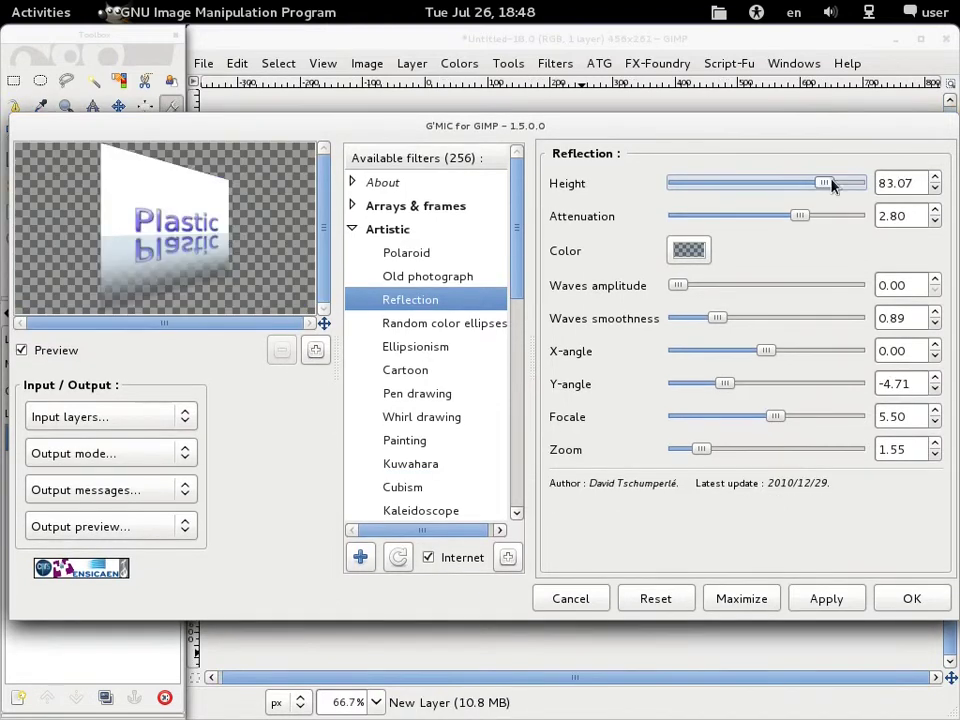
mouse_move(828, 184)
mouse_down()
mouse_move(857, 184)
mouse_move(716, 188)
mouse_move(787, 185)
mouse_move(800, 218)
mouse_move(714, 219)
mouse_move(820, 214)
mouse_move(787, 214)
mouse_up()
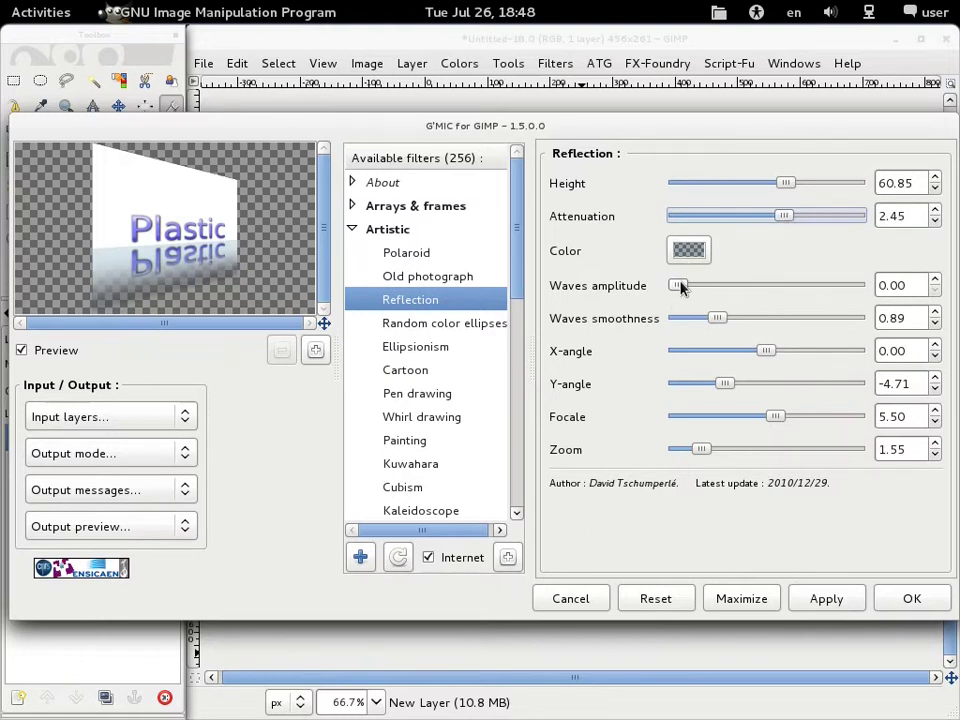
Step: Set reflection waves amplitude 4.76 and smoothness 1.19, and reset the X-angle to 0
mouse_move(680, 287)
mouse_down()
mouse_move(720, 287)
mouse_move(685, 290)
mouse_up()
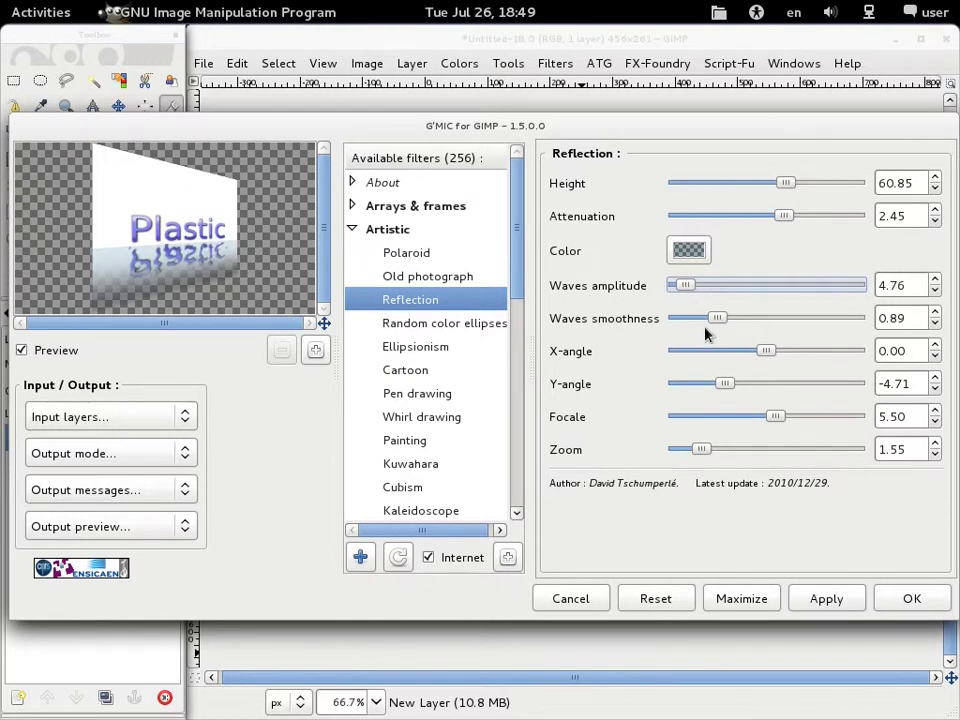
mouse_move(720, 320)
mouse_down()
mouse_move(688, 320)
mouse_move(730, 320)
mouse_up()
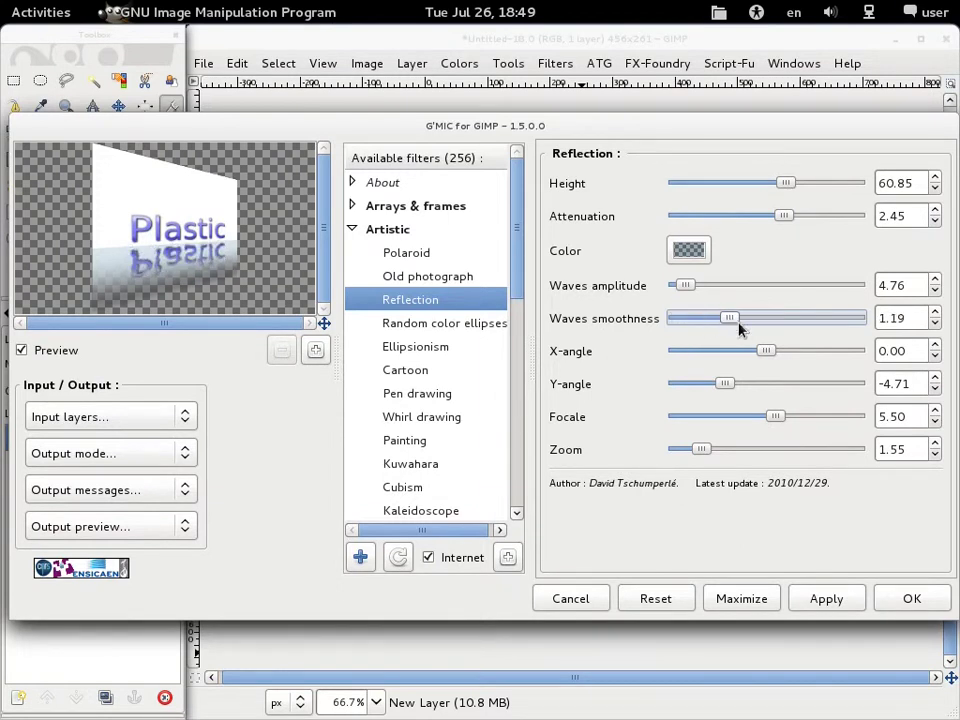
mouse_move(767, 351)
mouse_down()
mouse_move(806, 349)
mouse_move(758, 355)
mouse_move(746, 390)
mouse_move(763, 385)
mouse_move(737, 387)
mouse_move(743, 353)
mouse_up()
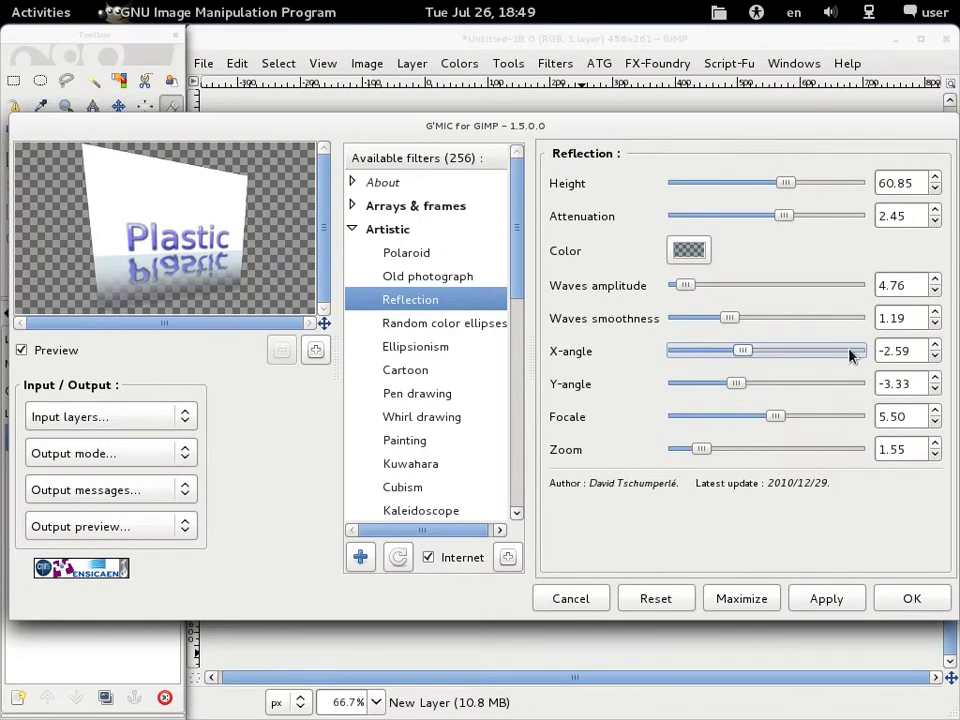
triple_click(912, 350)
text(0)
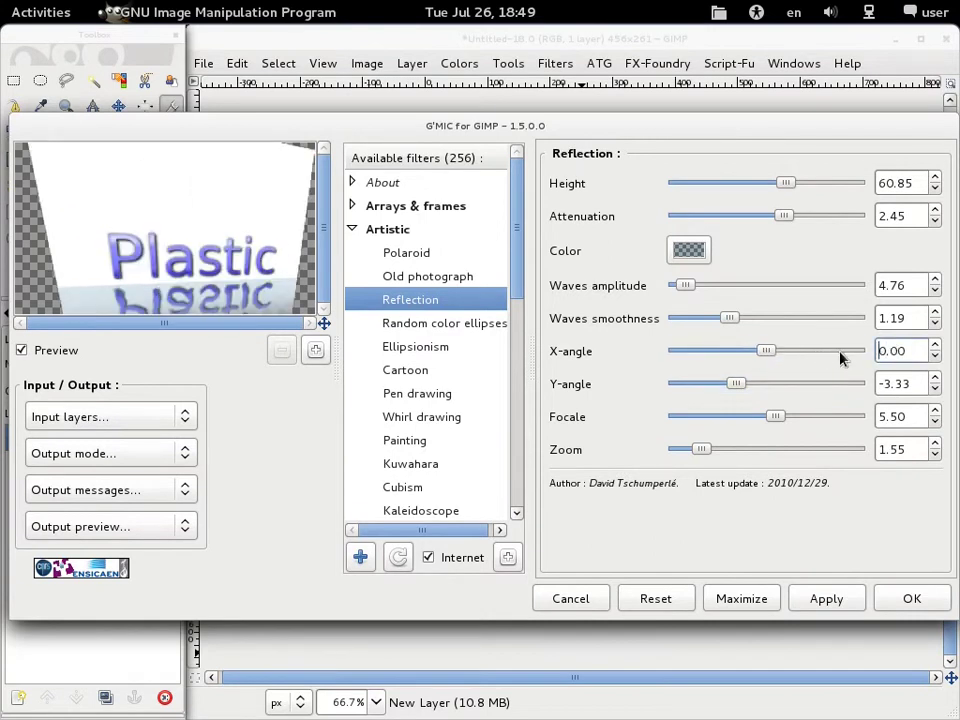
key(Return)
Step: Set Y-angle -5.66, focale 5.98 and zoom 1.53, then apply the Reflection
mouse_move(737, 384)
mouse_down()
mouse_move(750, 385)
mouse_move(720, 387)
mouse_up()
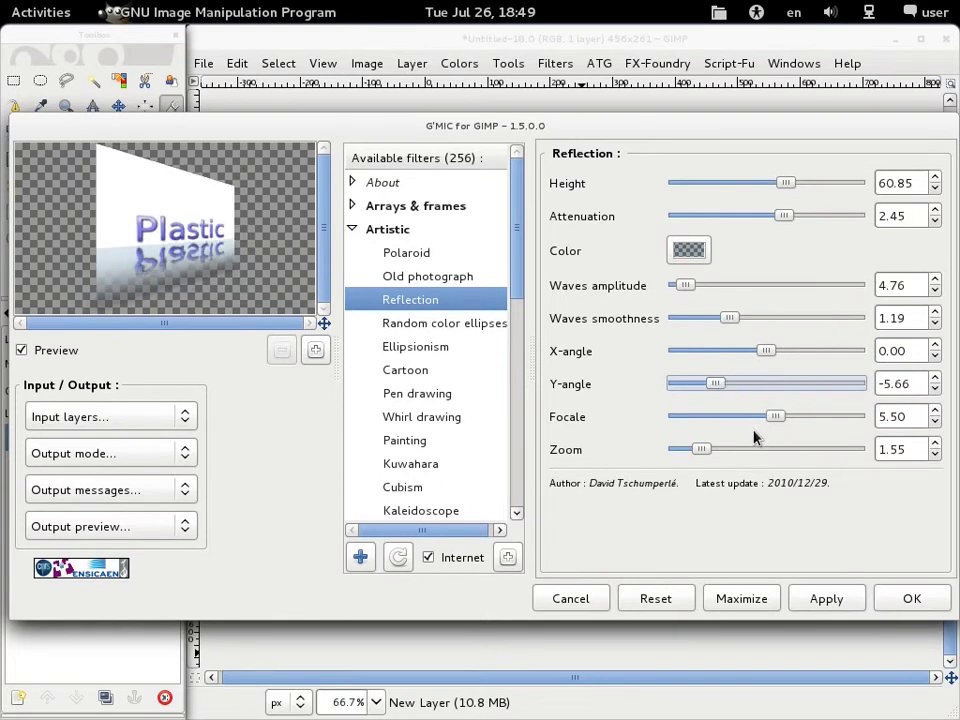
mouse_move(779, 418)
mouse_down()
mouse_move(705, 420)
mouse_move(757, 420)
mouse_up()
double_click(910, 416)
text(0)
key(Return)
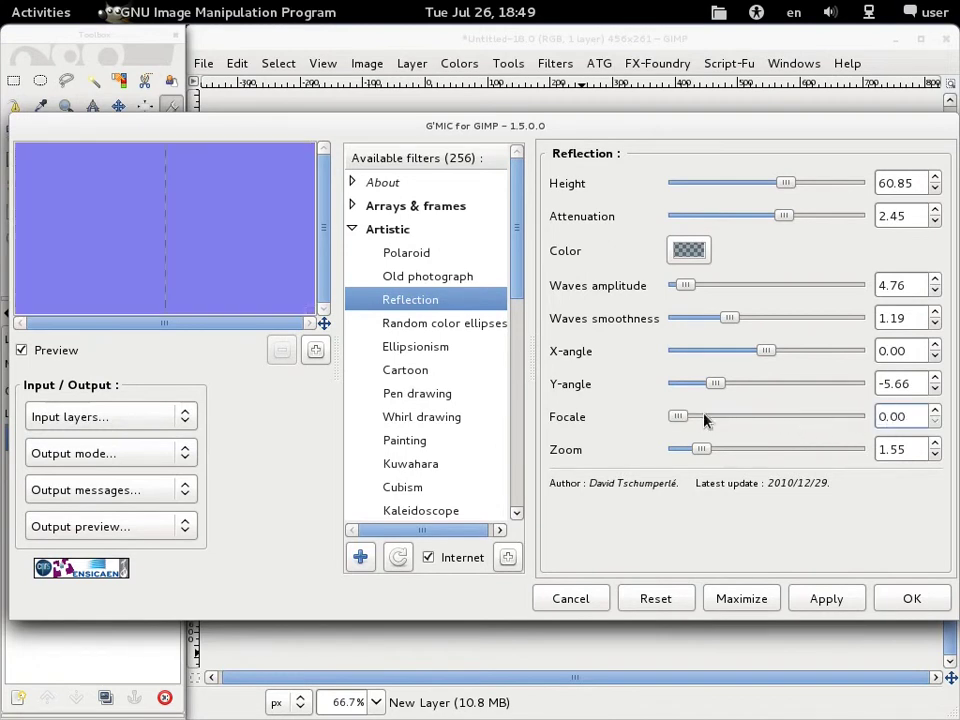
drag(678, 417, 786, 418)
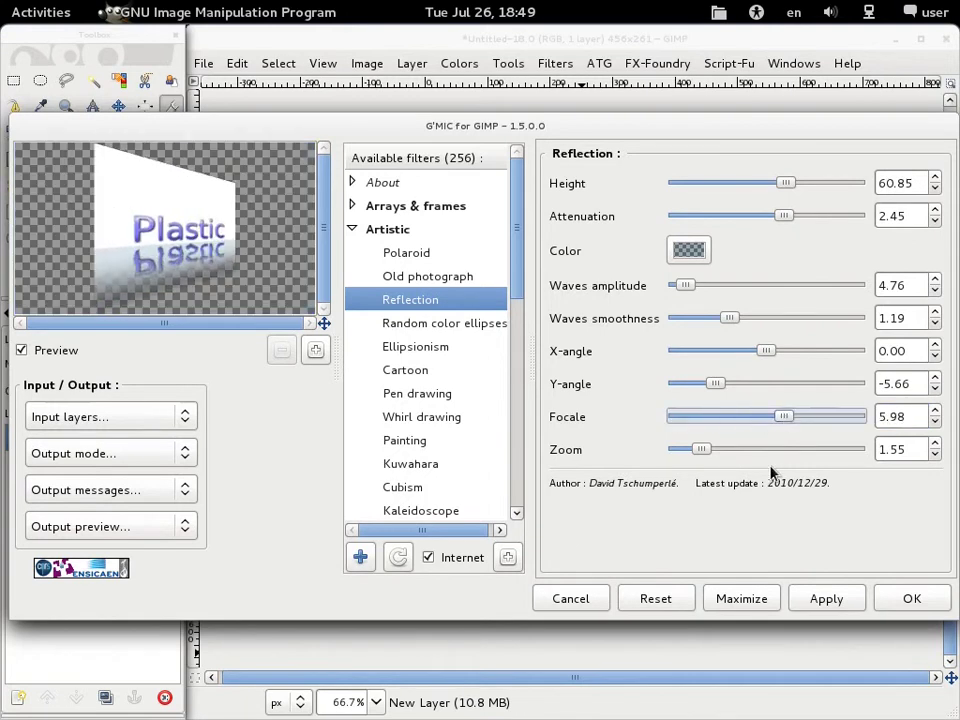
mouse_move(703, 453)
mouse_down()
mouse_move(748, 452)
mouse_move(692, 452)
mouse_move(840, 450)
mouse_move(704, 456)
mouse_up()
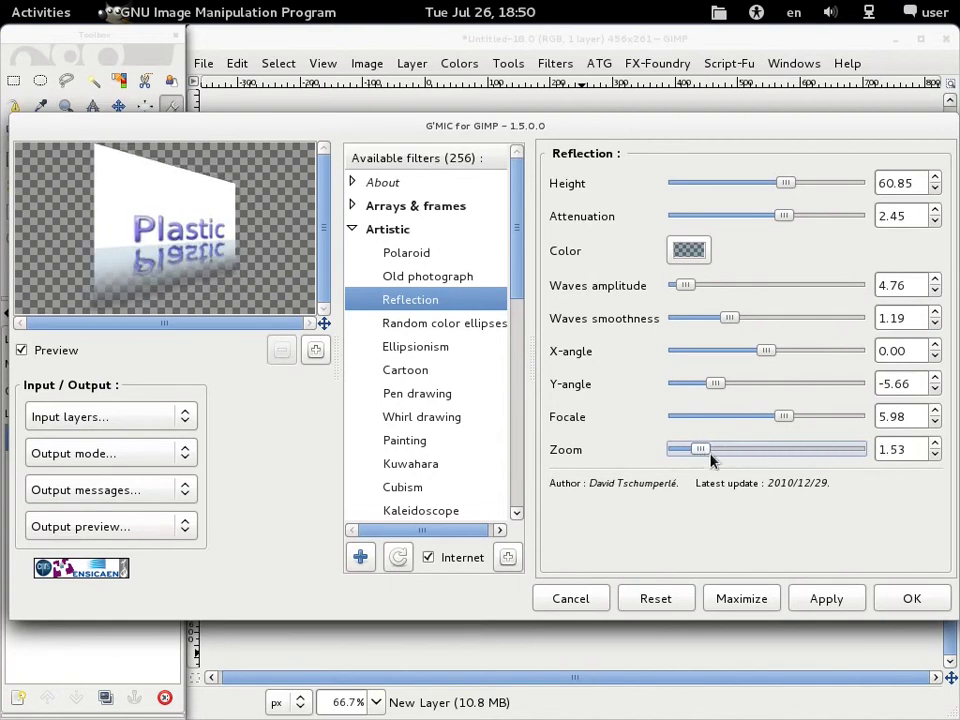
click(838, 598)
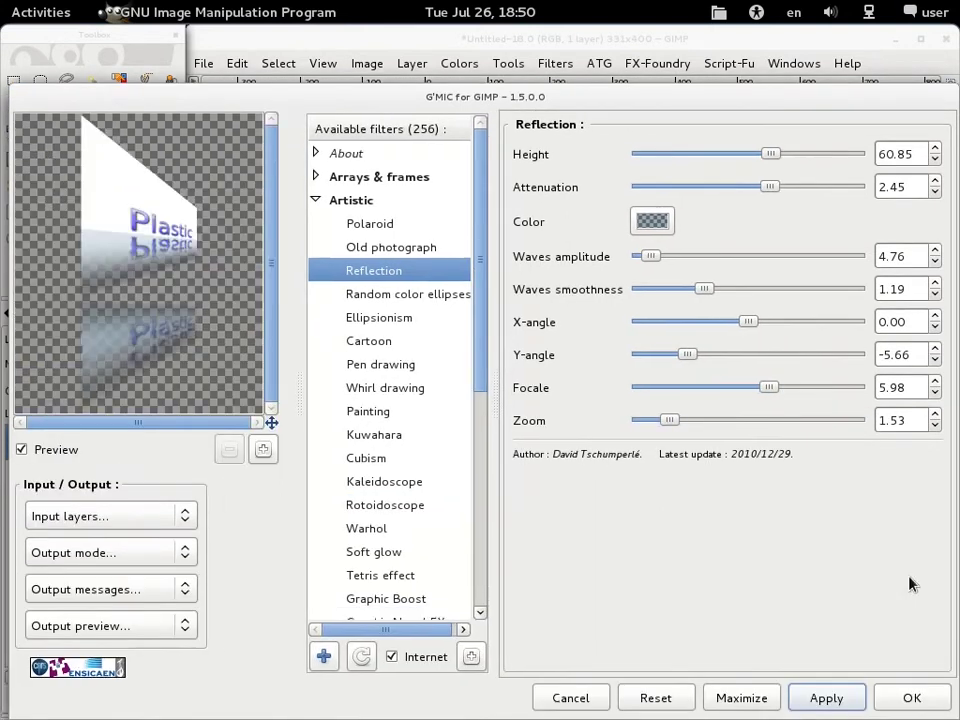
Step: Confirm the G'MIC Reflection with OK and zoom the 331x400 canvas to 150%
click(909, 694)
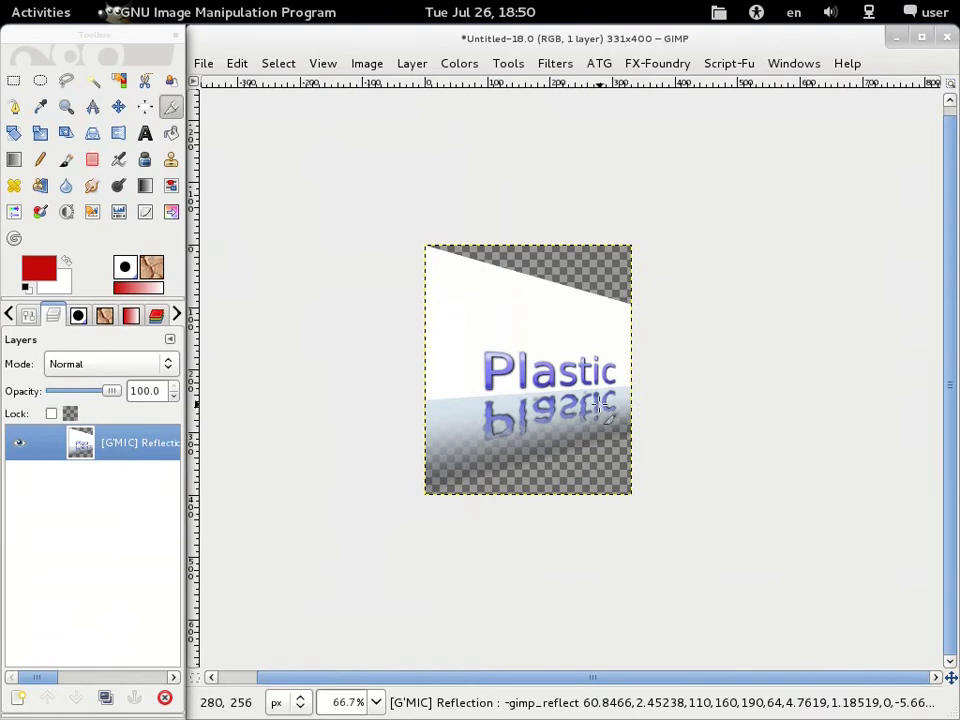
scroll(561, 385, up, 2)
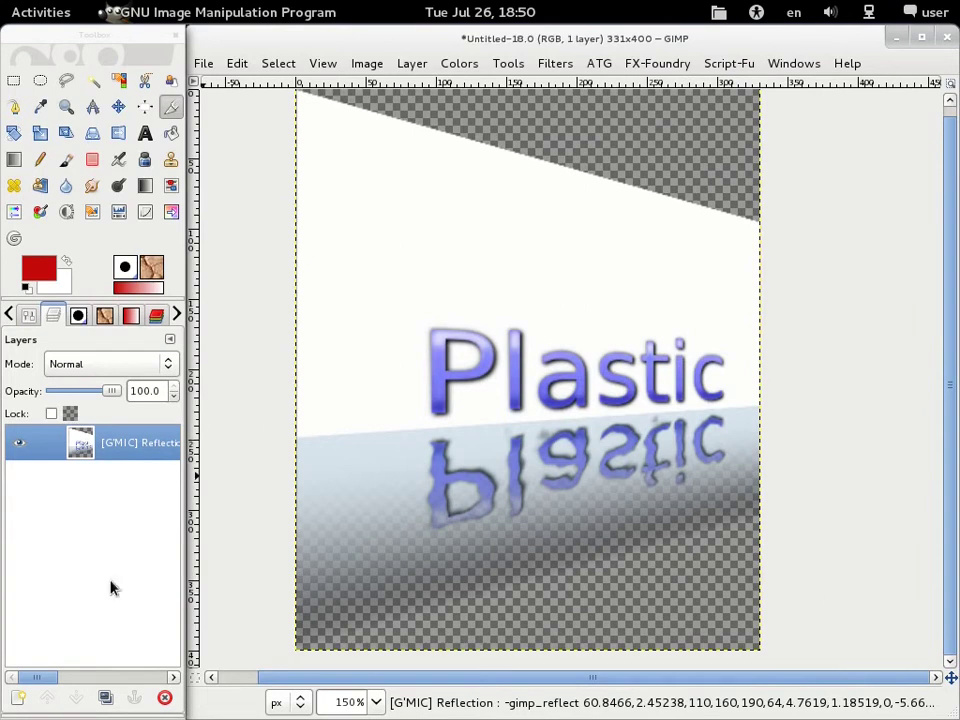
Step: Add a white-filled new layer and lower it beneath the [G'MIC] Reflection layer
click(14, 700)
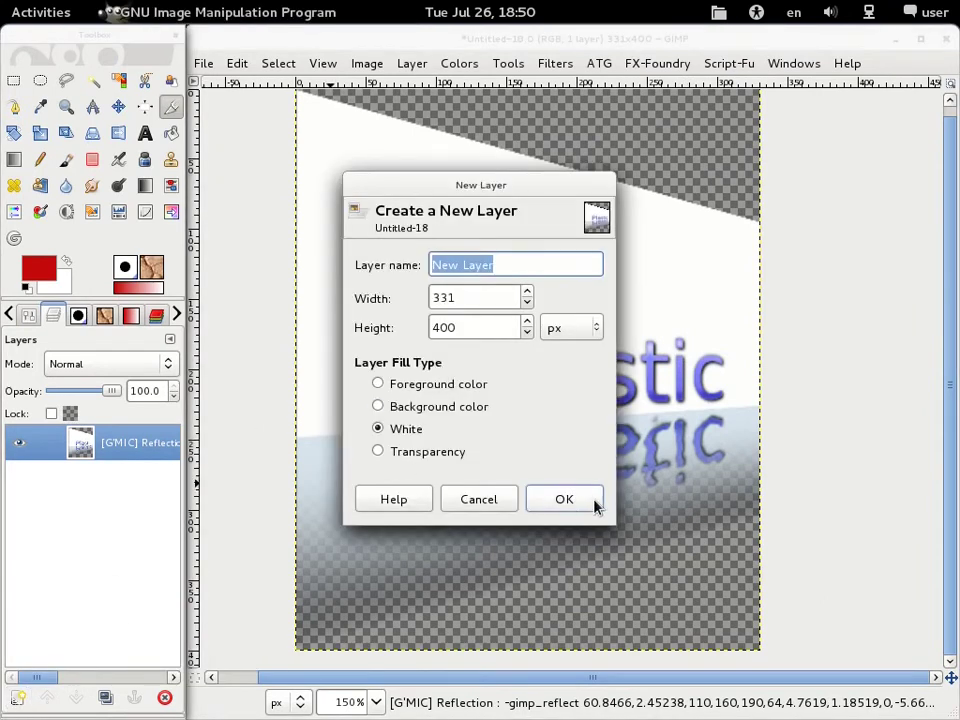
click(590, 508)
click(76, 699)
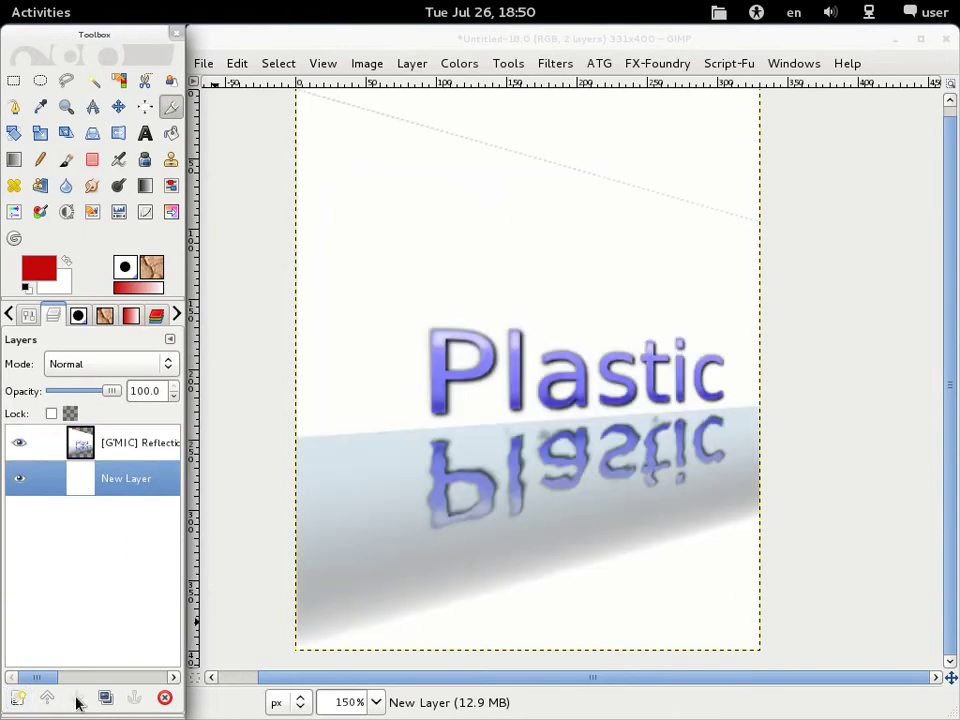